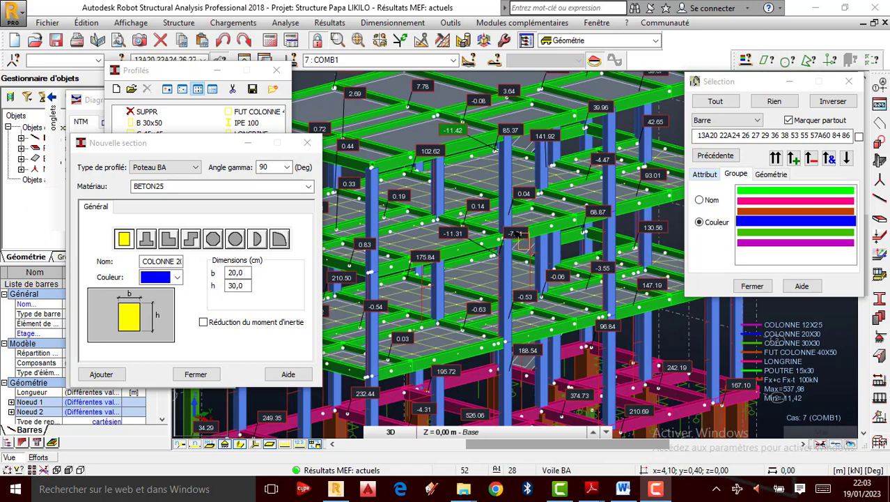
# Step: Close the new section definition, the section list and the selection dialog
pyautogui.scroll(-1, 519, 228)
pyautogui.scroll(-1, 528, 222)
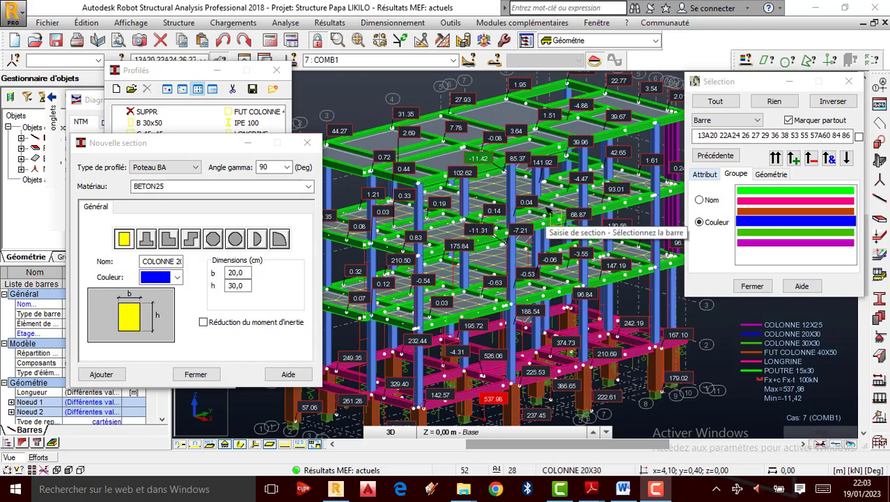
pyautogui.scroll(-3, 541, 212)
pyautogui.scroll(3, 503, 214)
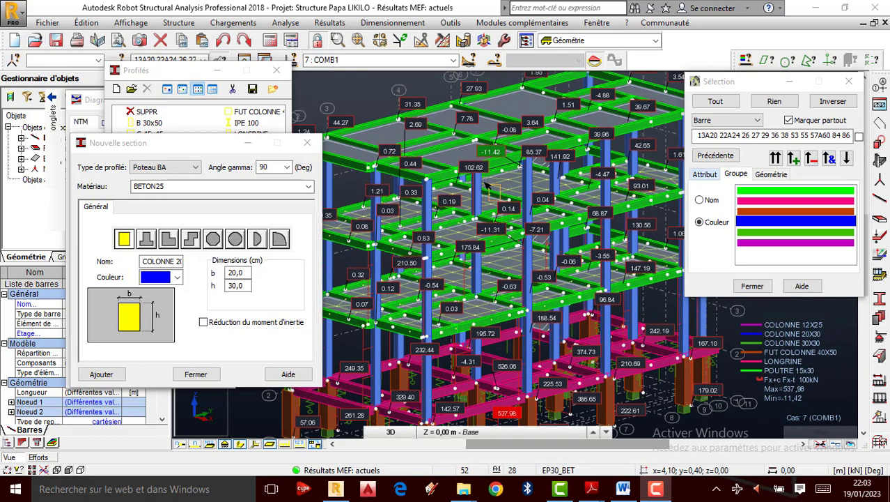
pyautogui.scroll(-1, 486, 184)
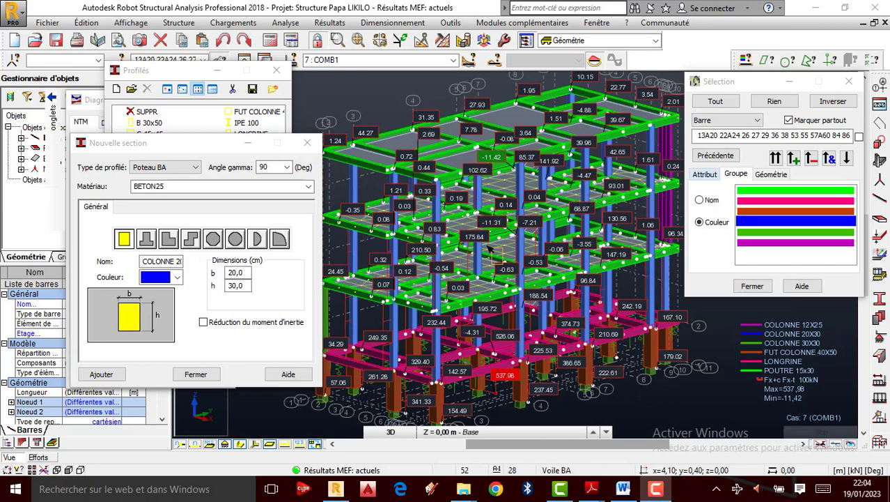
pyautogui.scroll(-2, 490, 249)
pyautogui.click(306, 143)
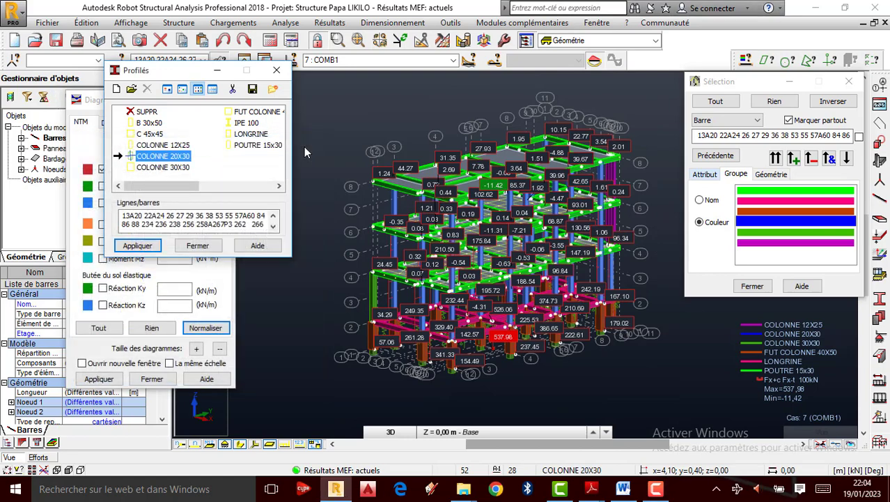
pyautogui.click(276, 70)
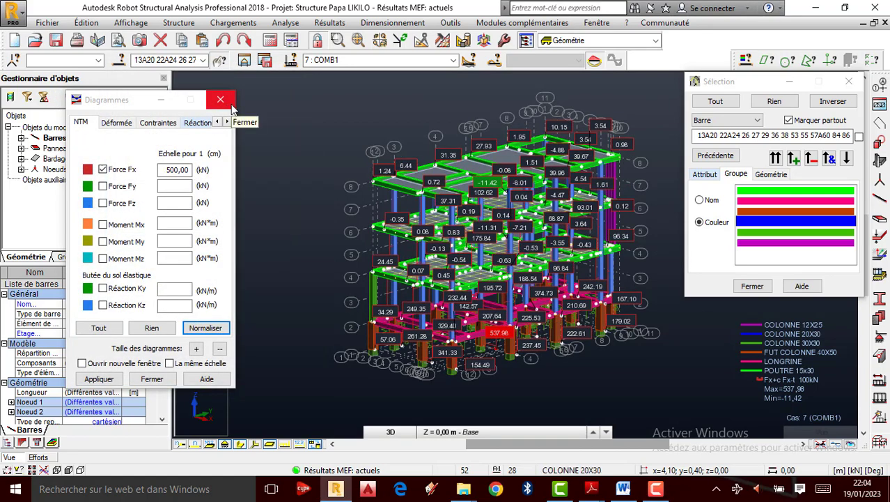
pyautogui.click(855, 90)
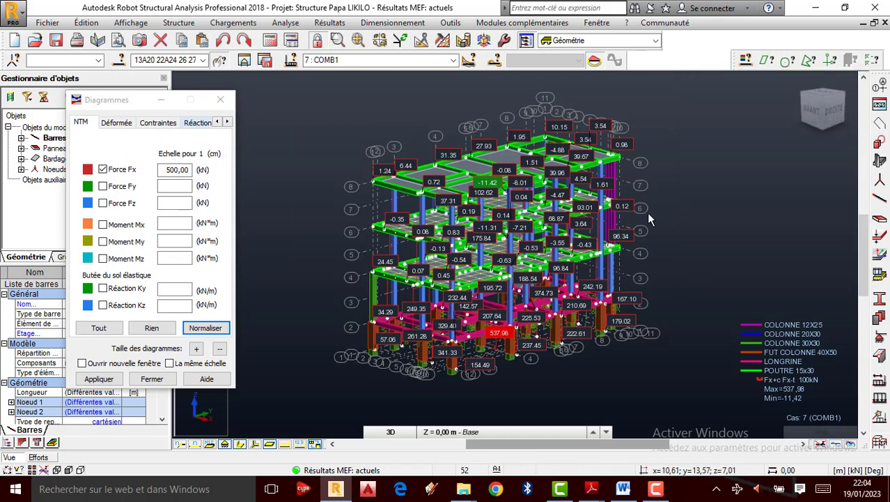
# Step: Rotate the structure in 3D to view it from a higher angle
pyautogui.scroll(2, 508, 305)
pyautogui.scroll(1, 503, 309)
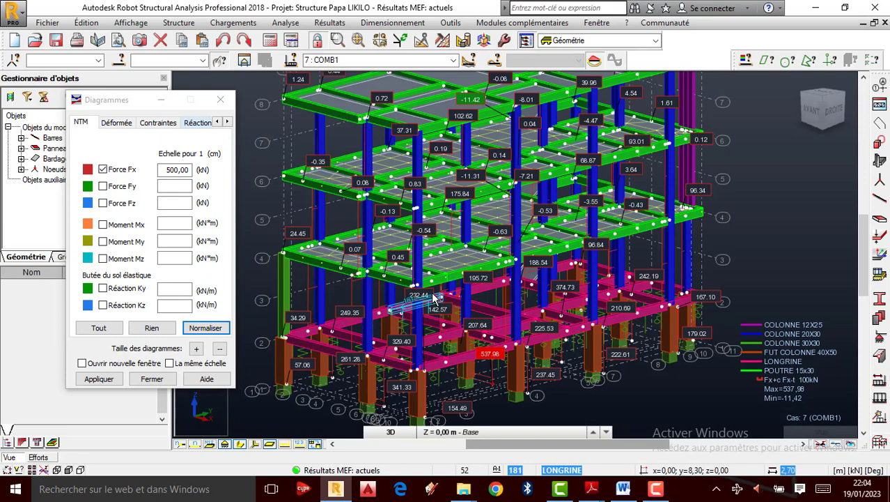
pyautogui.scroll(-1, 521, 298)
pyautogui.scroll(-1, 521, 298)
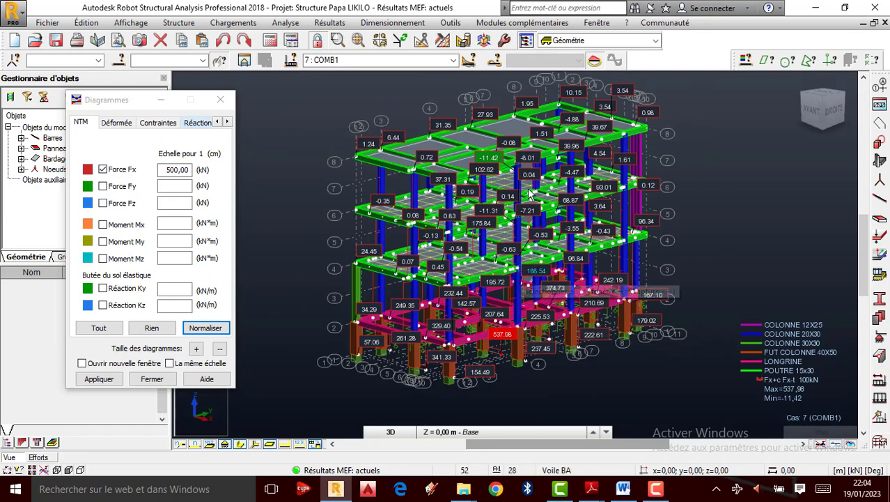
pyautogui.rightClick(751, 129)
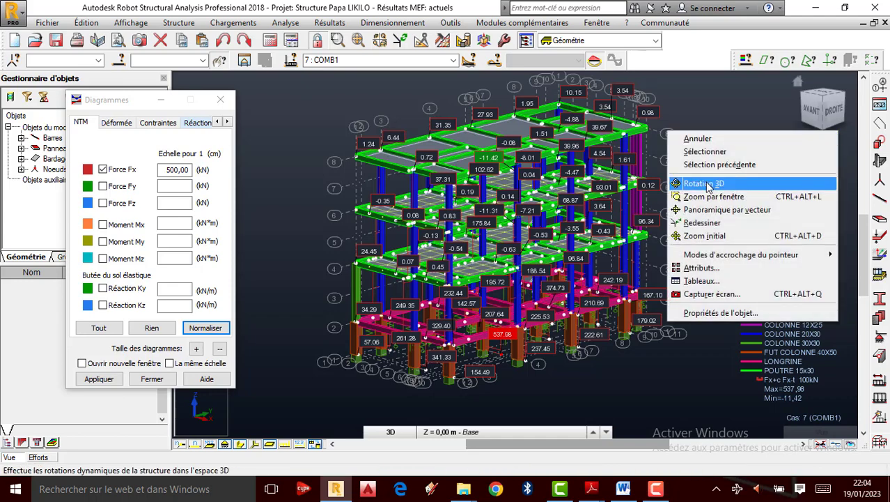
pyautogui.click(710, 185)
pyautogui.moveTo(551, 198); pyautogui.dragTo(489, 214)
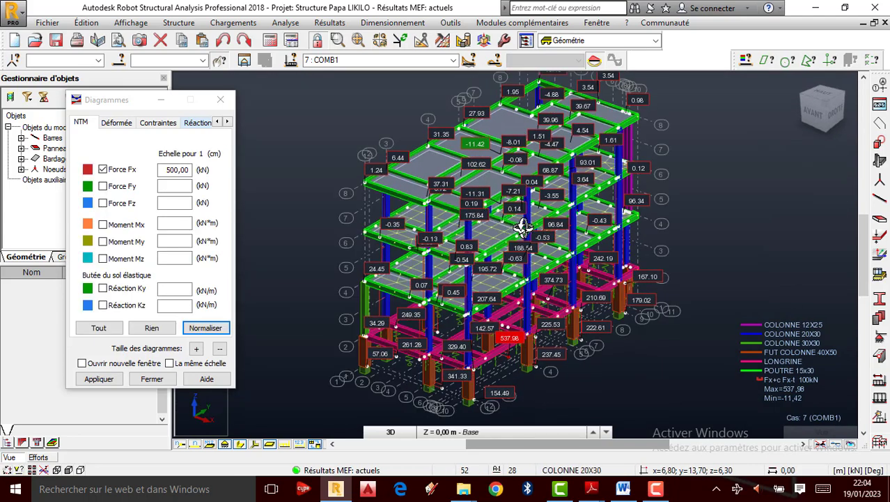
# Step: Examine the COMB1 axial force labels on the lower columns and the foundation column stubs
pyautogui.scroll(1, 490, 214)
pyautogui.scroll(-2, 491, 211)
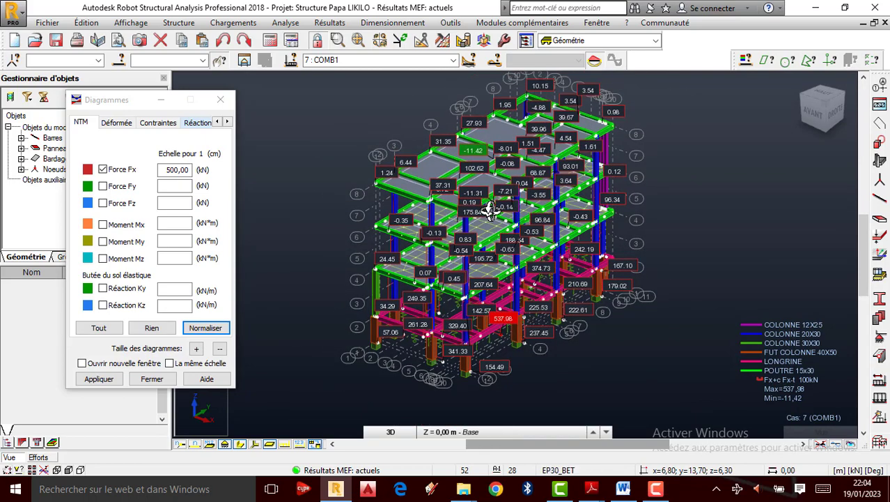
pyautogui.scroll(2, 442, 352)
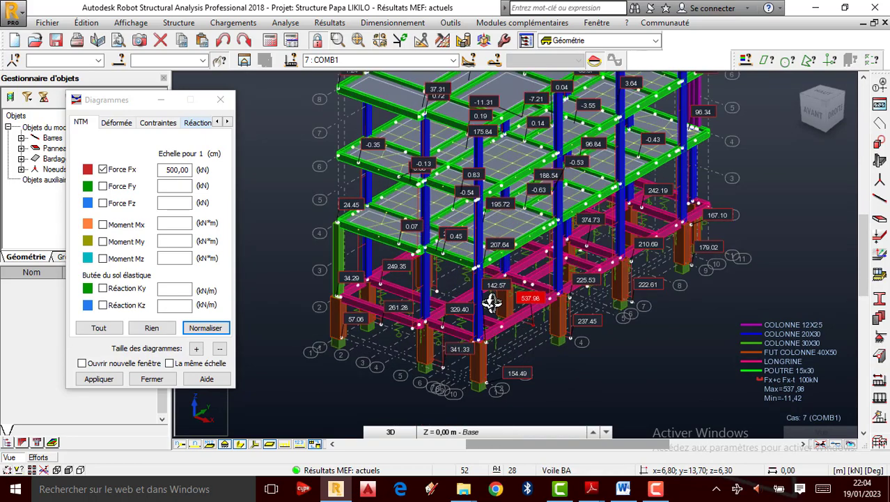
pyautogui.scroll(1, 491, 301)
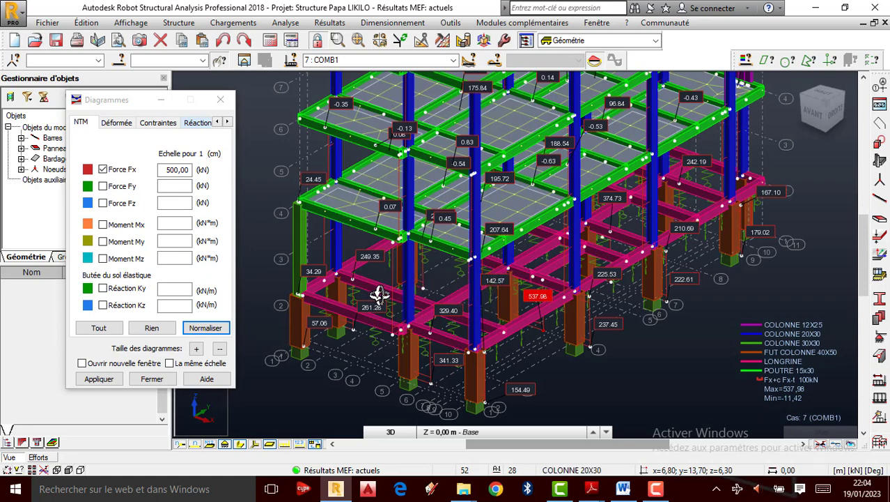
pyautogui.scroll(-1, 390, 294)
pyautogui.scroll(-1, 557, 326)
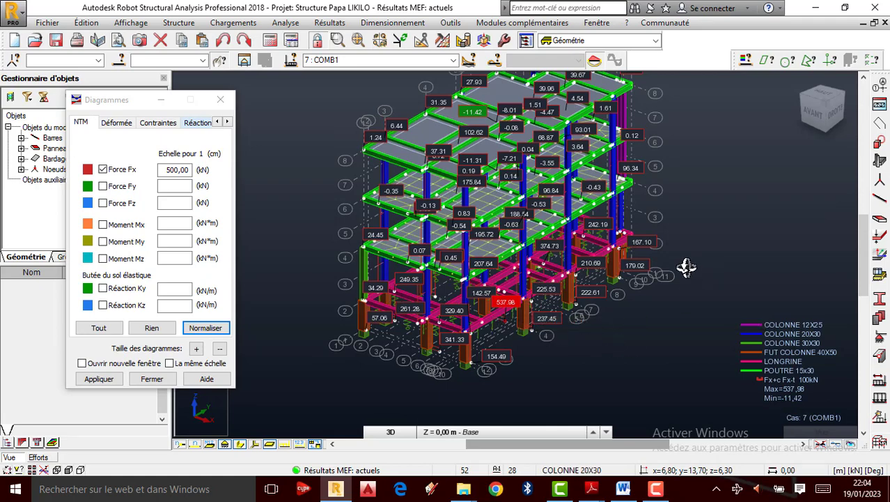
pyautogui.scroll(-1, 555, 331)
pyautogui.scroll(1, 570, 289)
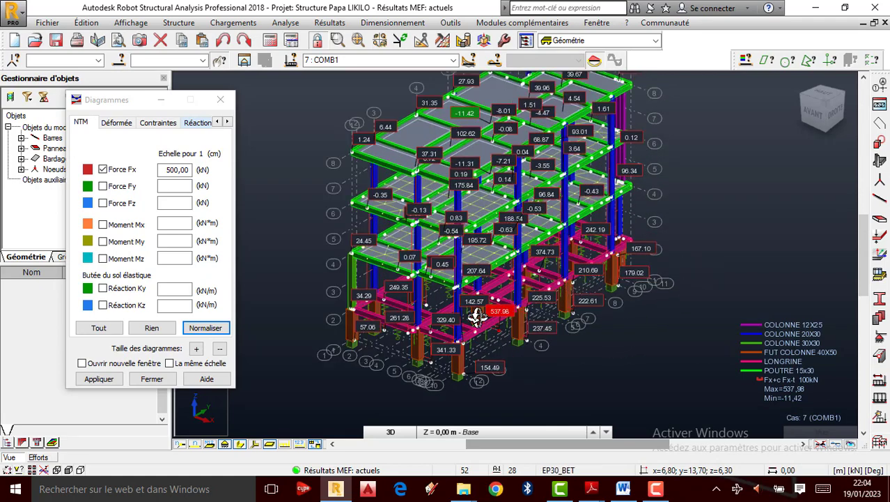
pyautogui.scroll(1, 449, 328)
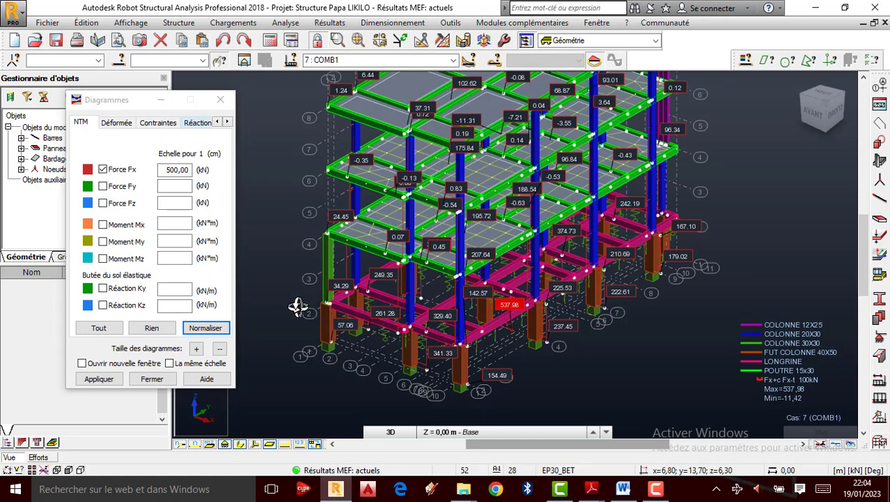
pyautogui.scroll(1, 314, 309)
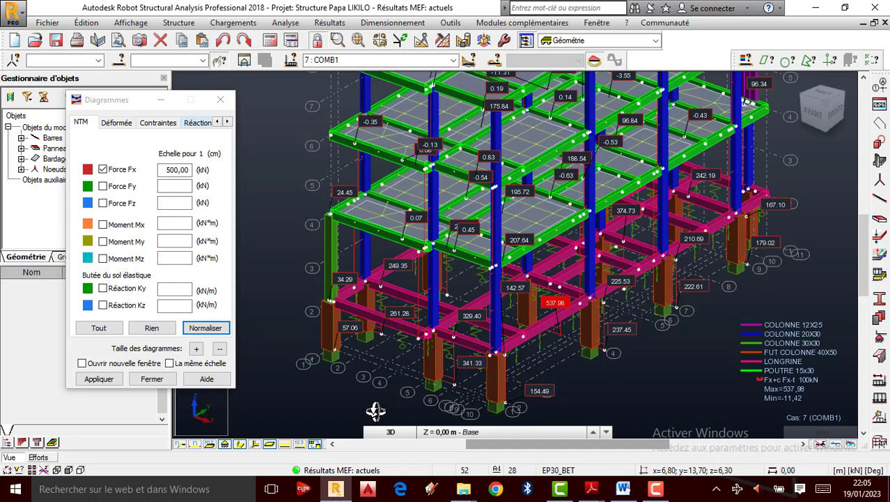
pyautogui.scroll(-2, 505, 349)
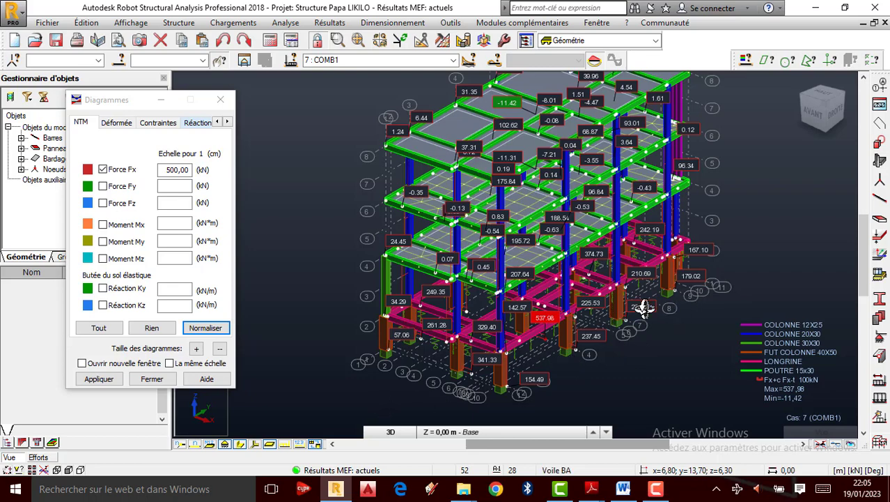
pyautogui.scroll(1, 603, 325)
pyautogui.scroll(1, 592, 338)
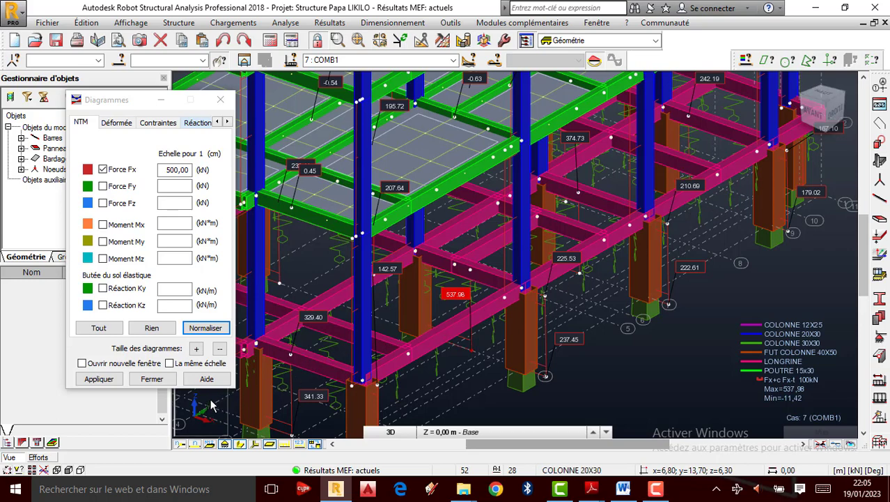
pyautogui.scroll(1, 509, 312)
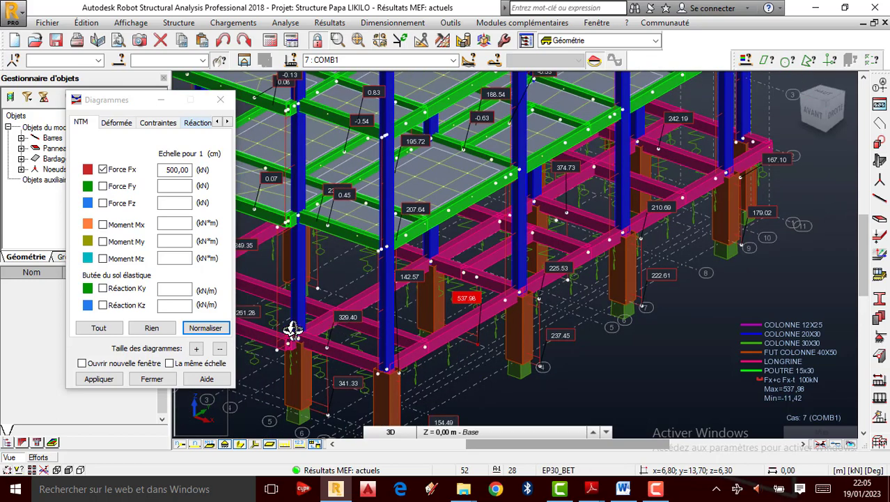
pyautogui.scroll(1, 276, 330)
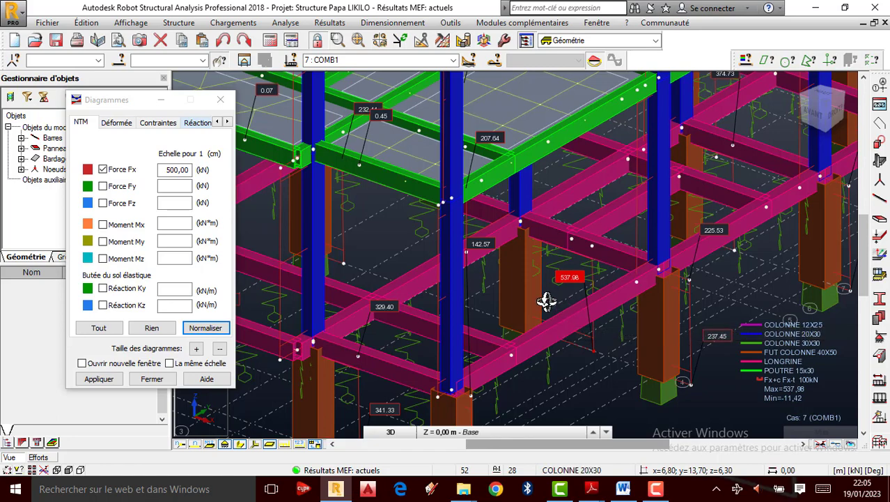
pyautogui.moveTo(550, 318); pyautogui.dragTo(553, 321)
pyautogui.scroll(-3, 534, 325)
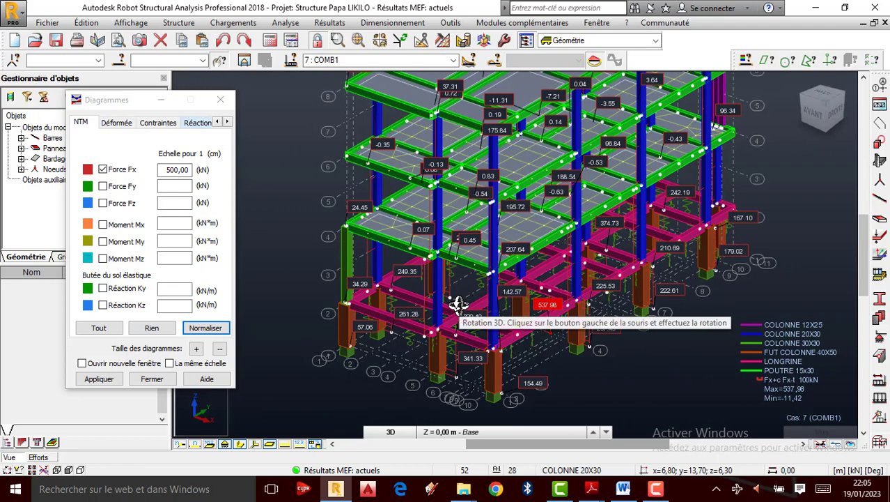
pyautogui.scroll(-1, 420, 326)
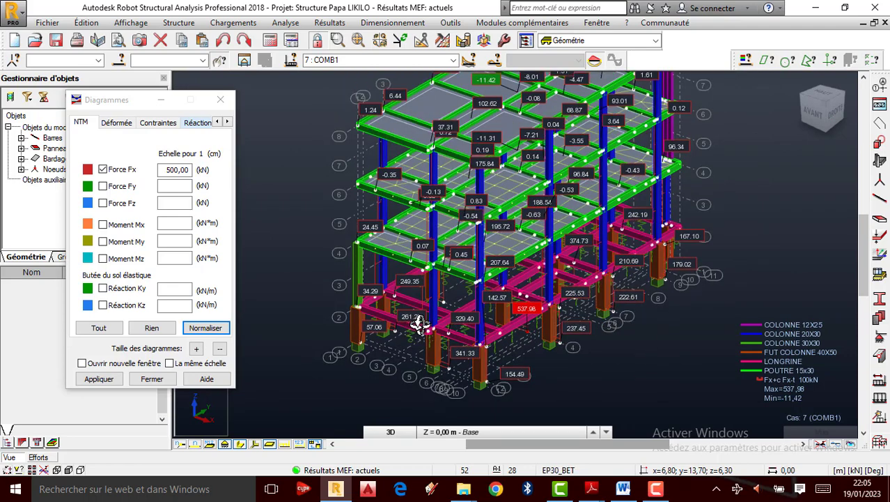
pyautogui.scroll(-1, 564, 301)
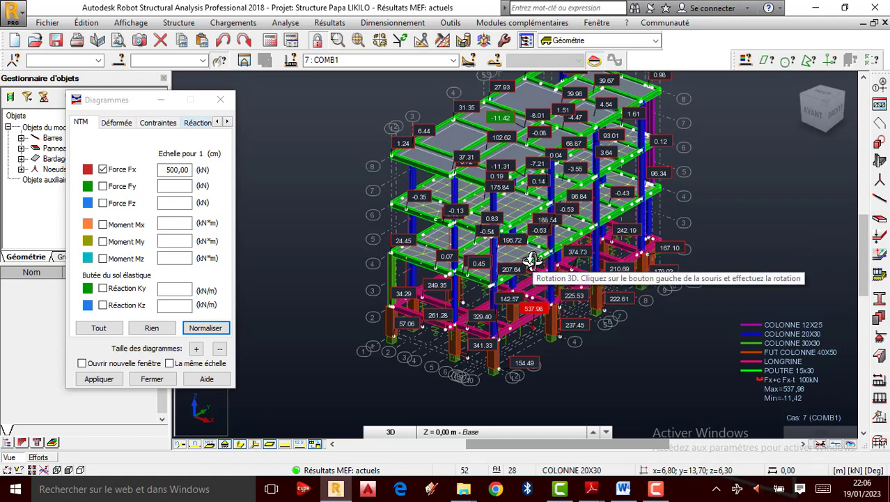
pyautogui.scroll(2, 554, 219)
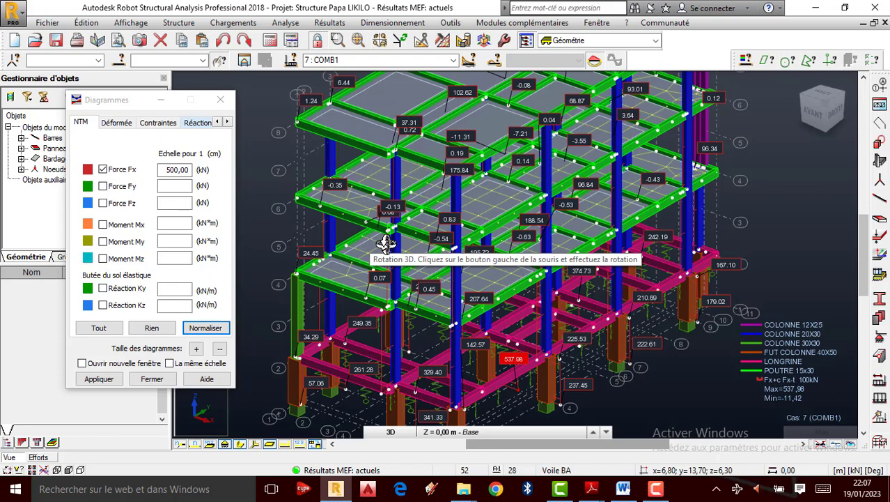
pyautogui.moveTo(387, 244); pyautogui.dragTo(396, 241)
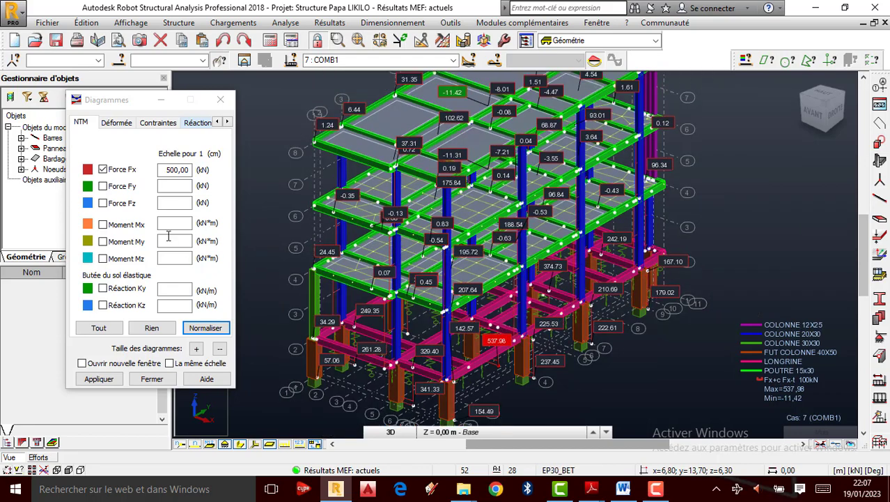
# Step: Reapply the Force Fx diagram to the whole structure and inspect the axial force labels around the column stub marked as maximum
pyautogui.click(99, 378)
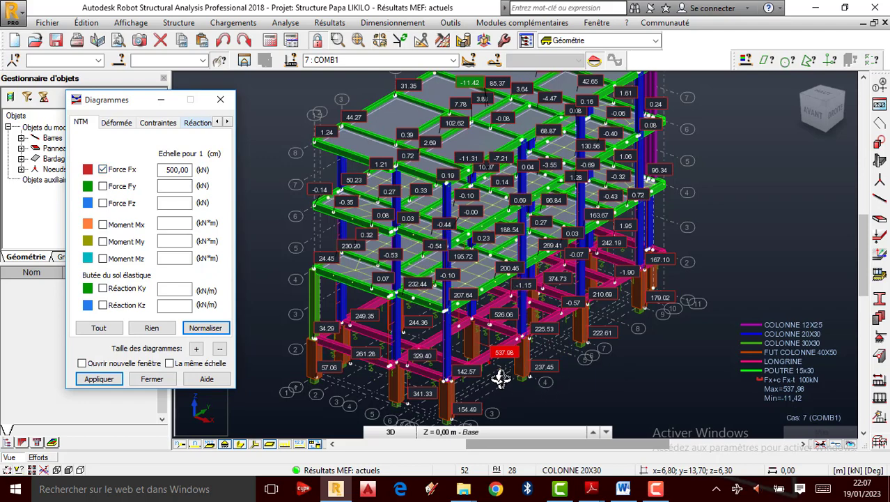
pyautogui.scroll(2, 500, 378)
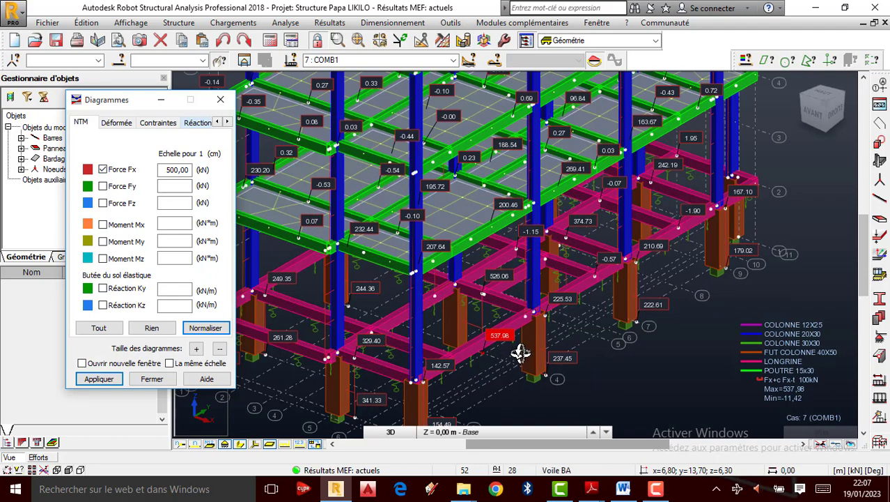
pyautogui.scroll(2, 512, 353)
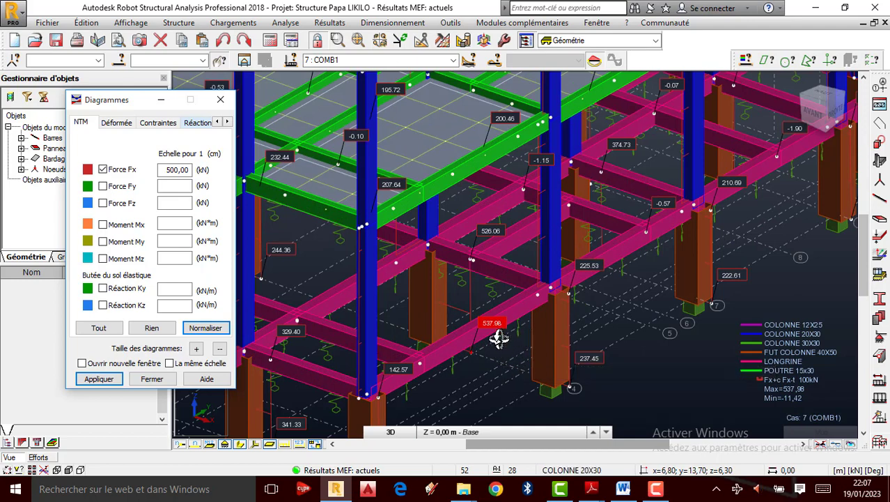
pyautogui.scroll(-2, 499, 337)
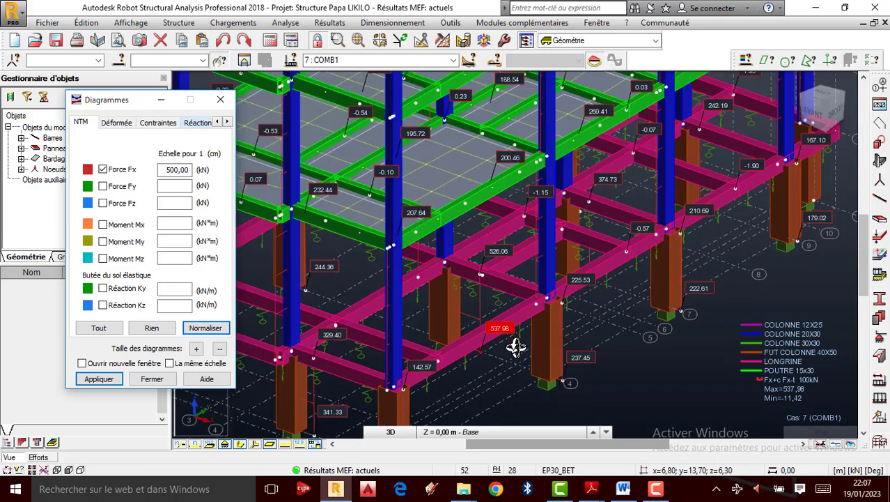
pyautogui.scroll(-3, 509, 344)
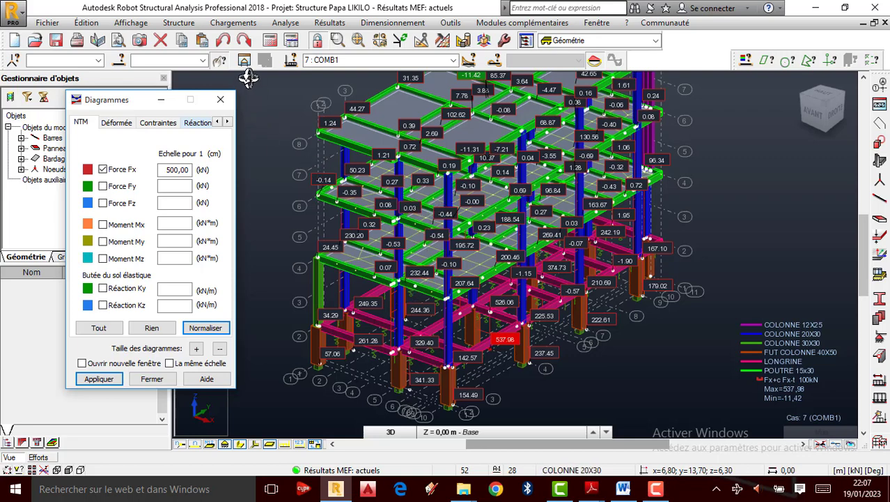
# Step: Open the bar selection by colour group and turn off the group colour legend so bars are coloured by section
pyautogui.click(745, 62)
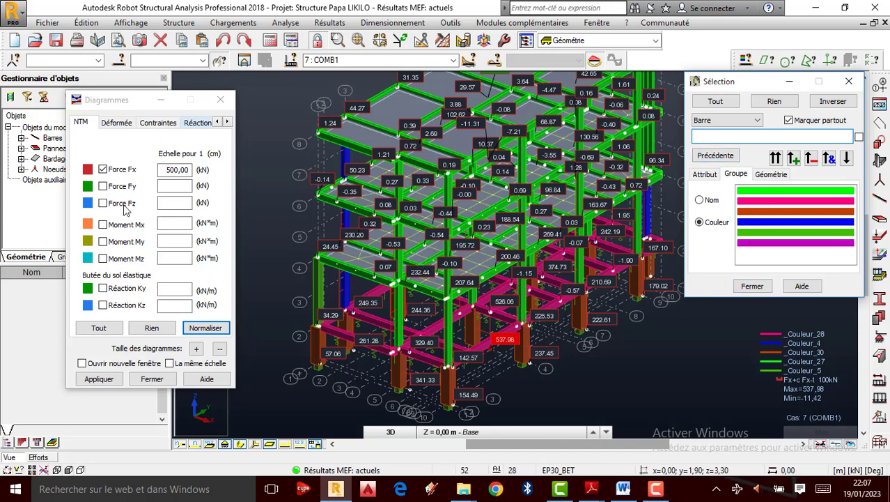
pyautogui.rightClick(675, 355)
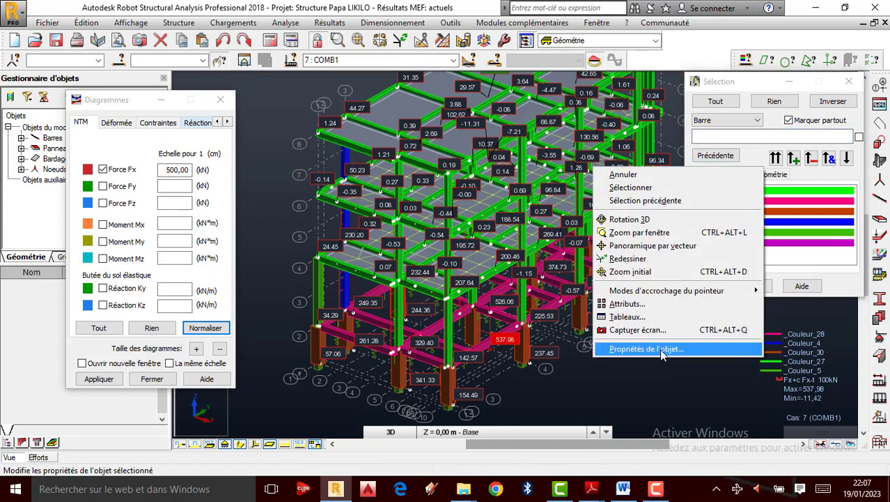
pyautogui.click(635, 306)
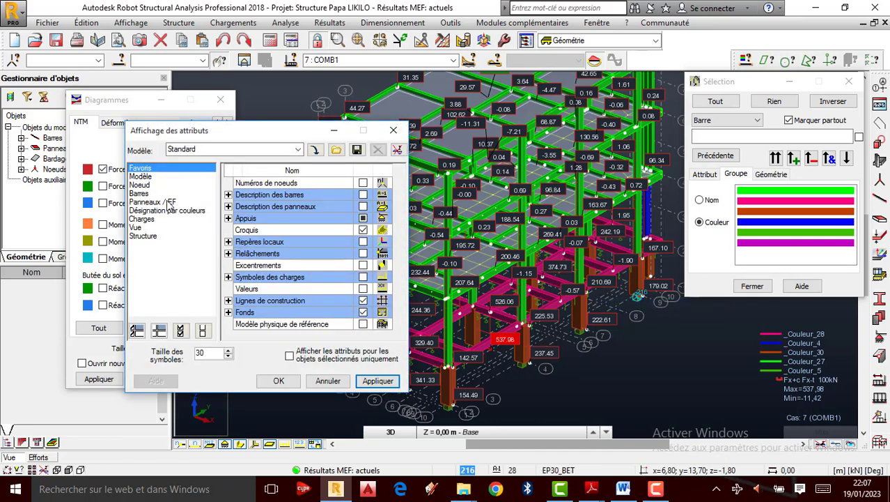
pyautogui.click(168, 211)
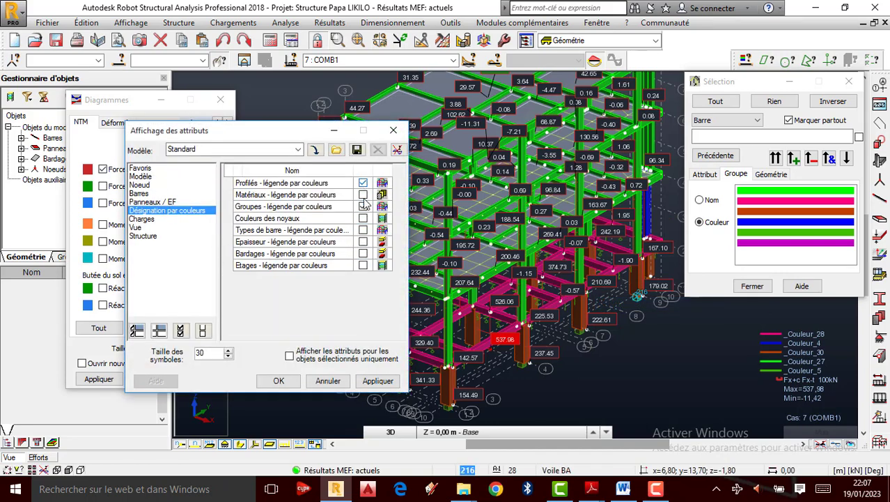
pyautogui.click(363, 206)
pyautogui.click(378, 381)
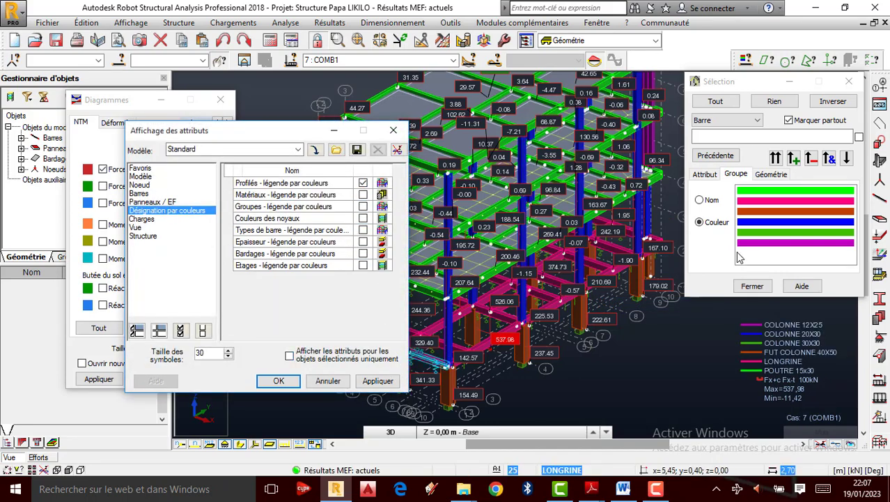
# Step: Select all bars of the blue colour group and isolate them as a substructure
pyautogui.click(776, 234)
pyautogui.click(781, 221)
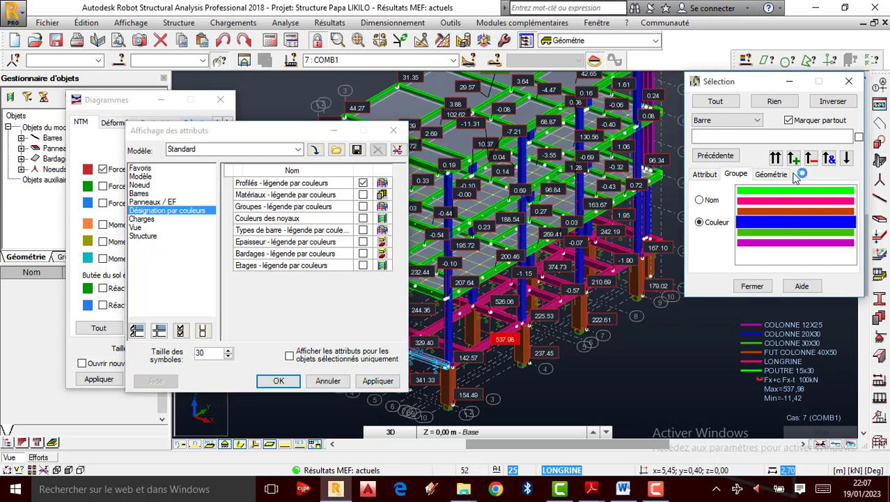
pyautogui.click(794, 159)
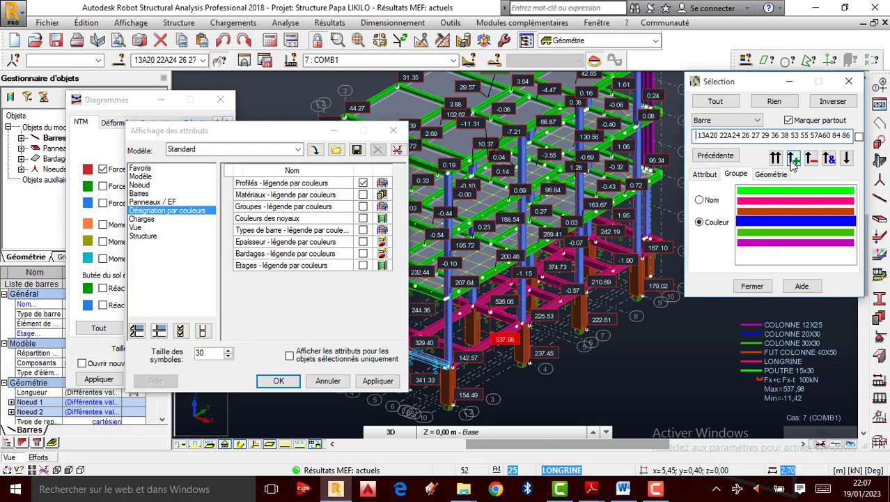
pyautogui.click(246, 61)
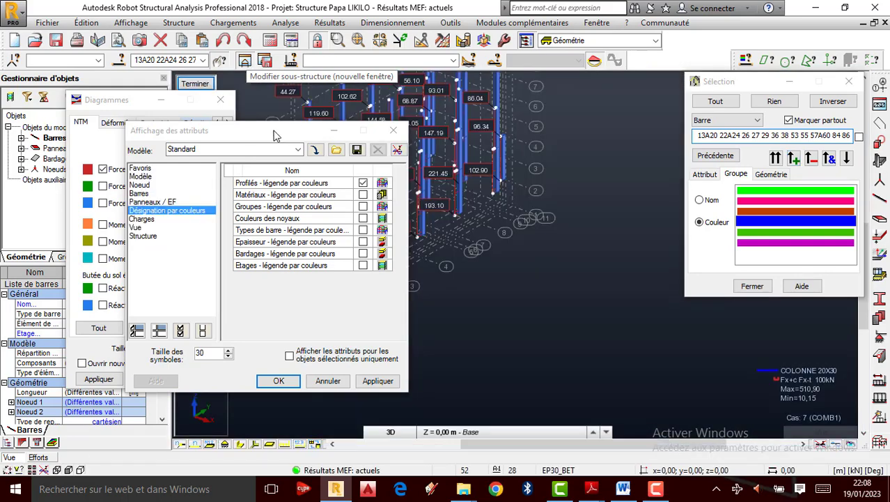
pyautogui.moveTo(211, 135); pyautogui.dragTo(28, 153)
# Step: Examine the isolated 20x30 columns and the orientation of an upper column's cross-section up close, and exit the substructure view
pyautogui.scroll(-2, 499, 290)
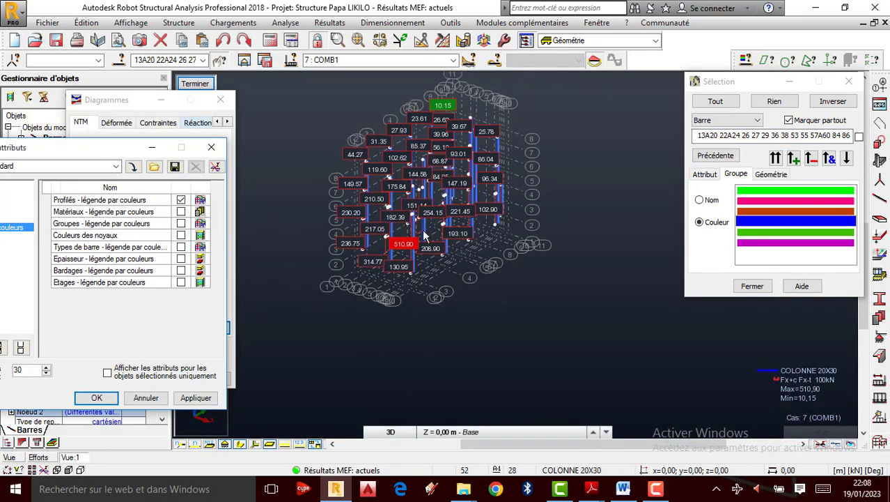
pyautogui.scroll(2, 376, 202)
pyautogui.scroll(4, 376, 202)
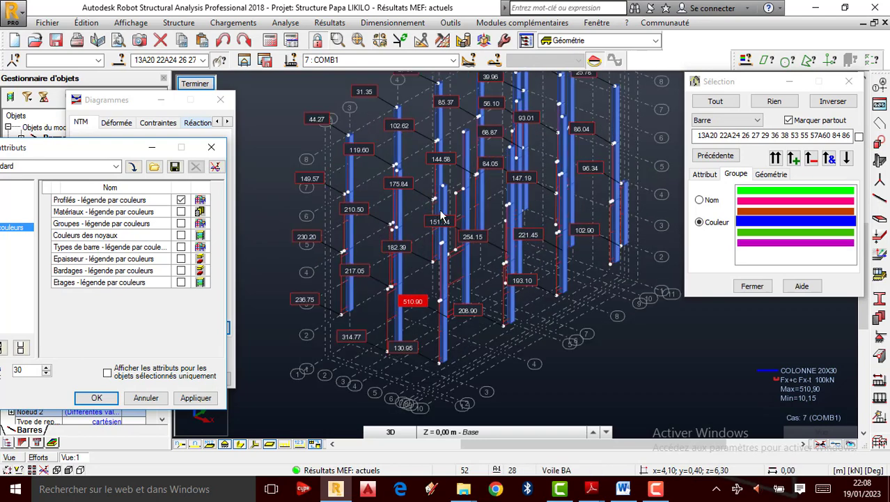
pyautogui.scroll(3, 439, 229)
pyautogui.scroll(-3, 430, 230)
pyautogui.scroll(4, 436, 169)
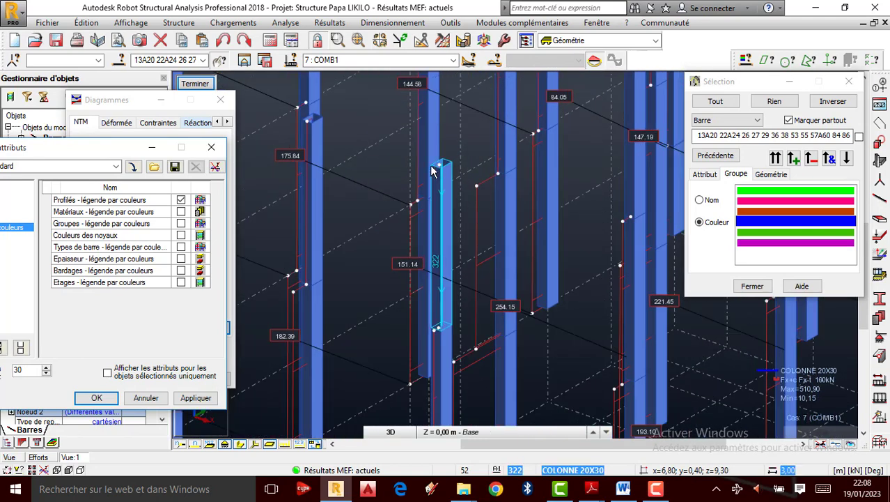
pyautogui.scroll(4, 442, 155)
pyautogui.scroll(-4, 400, 271)
pyautogui.scroll(3, 400, 273)
pyautogui.scroll(-3, 411, 273)
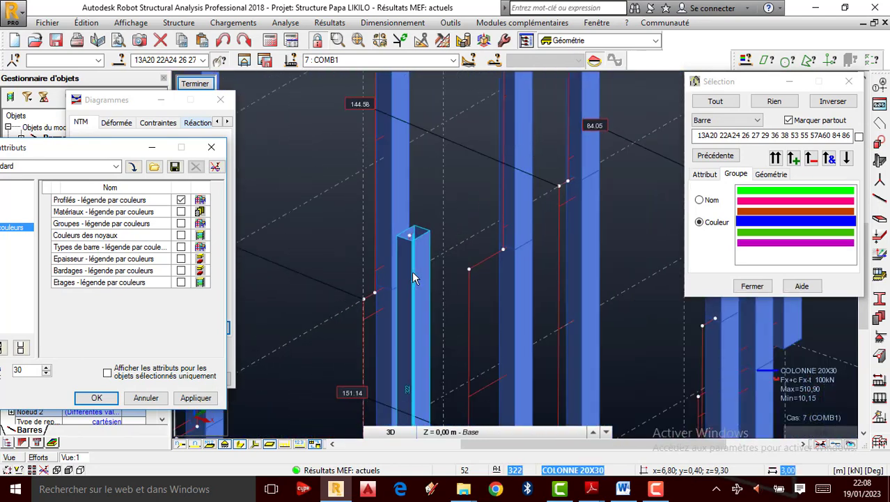
pyautogui.scroll(1, 416, 240)
pyautogui.scroll(1, 413, 251)
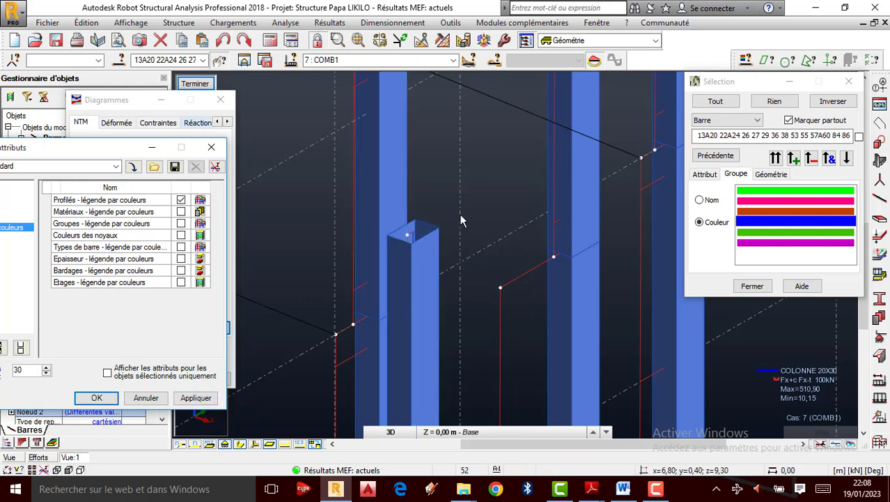
pyautogui.scroll(3, 441, 260)
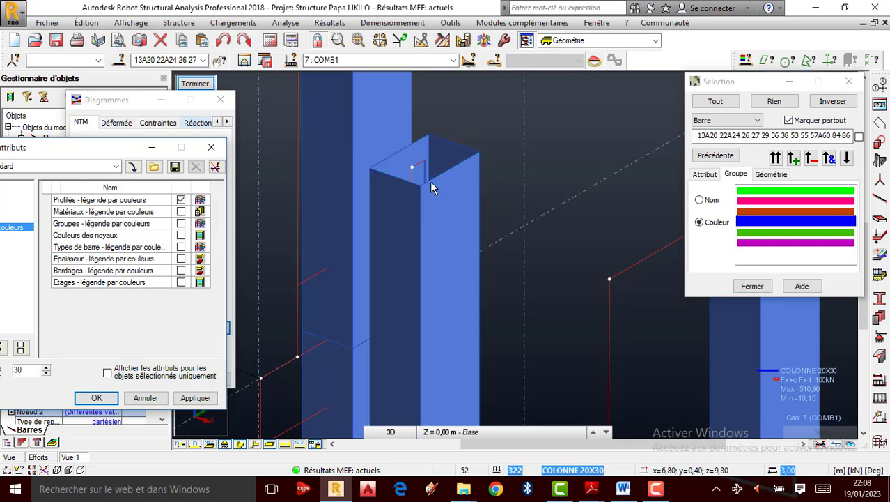
pyautogui.click(197, 84)
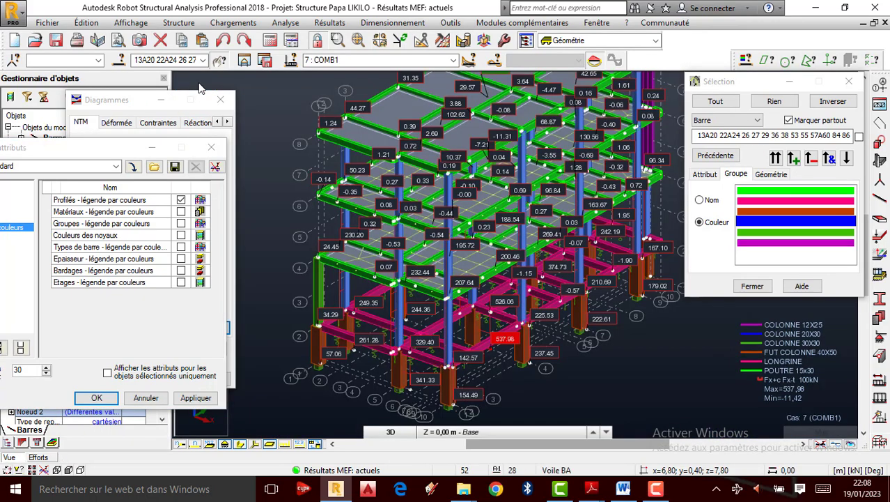
# Step: Open the definition of the COLONNE 20X30 section from the section list
pyautogui.scroll(-3, 413, 264)
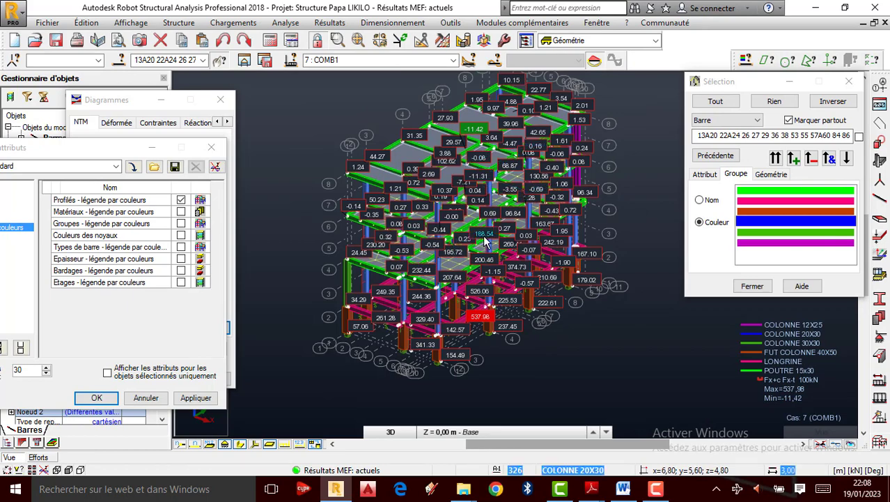
pyautogui.scroll(2, 483, 224)
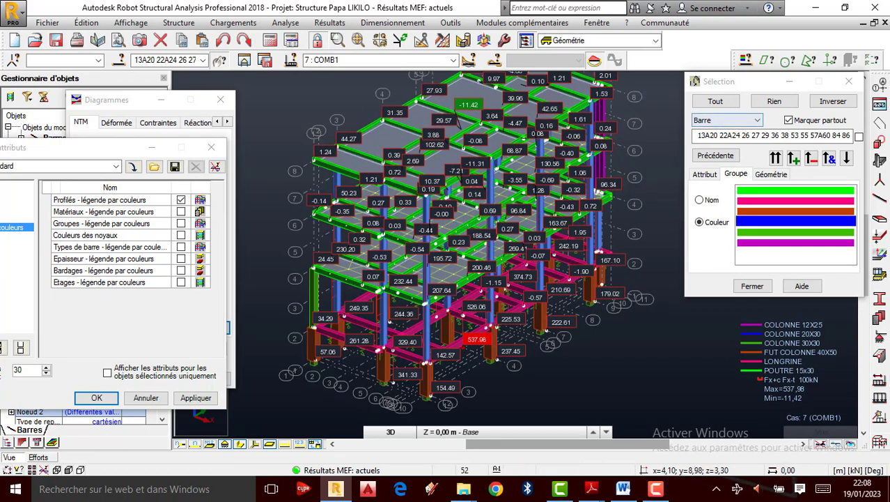
pyautogui.click(880, 300)
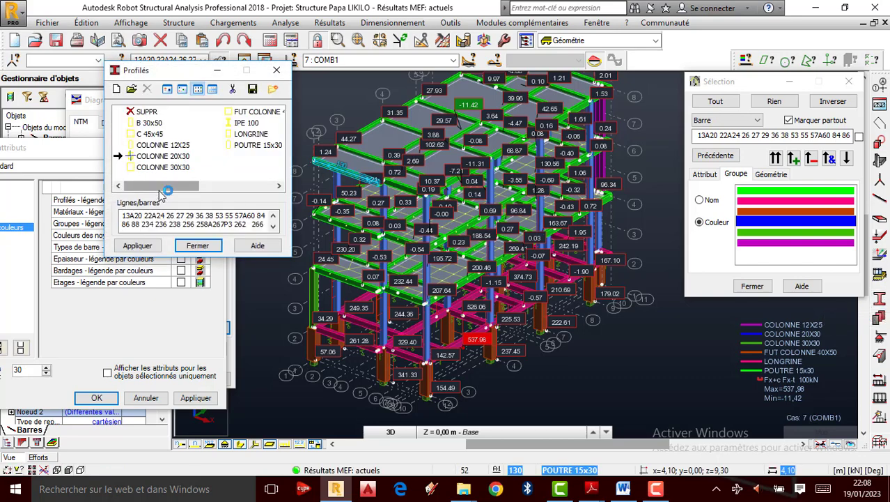
pyautogui.click(174, 157)
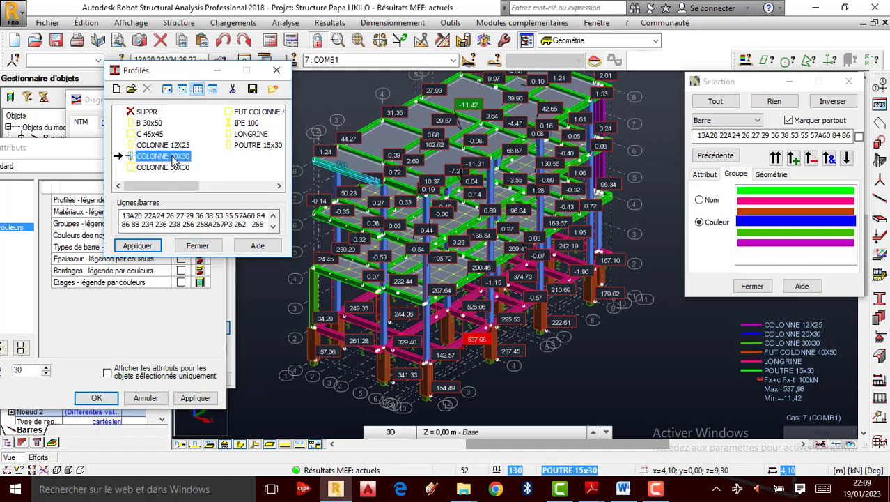
pyautogui.doubleClick(174, 158)
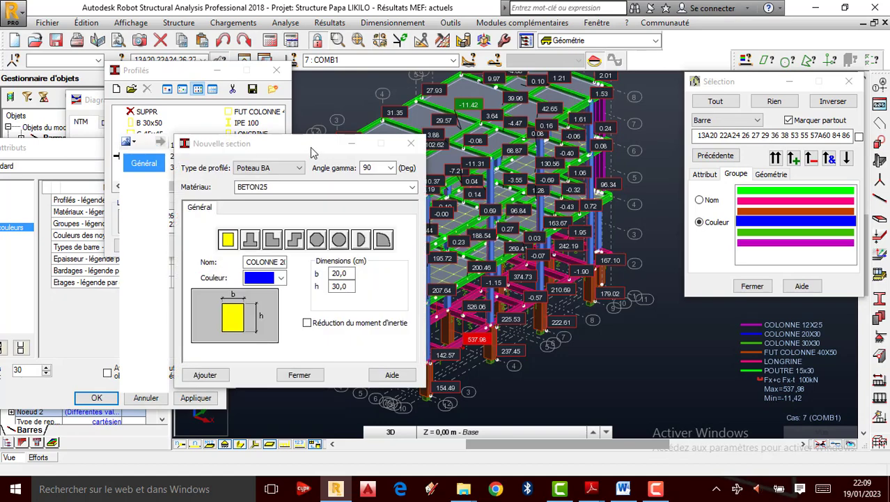
pyautogui.moveTo(284, 148); pyautogui.dragTo(174, 144)
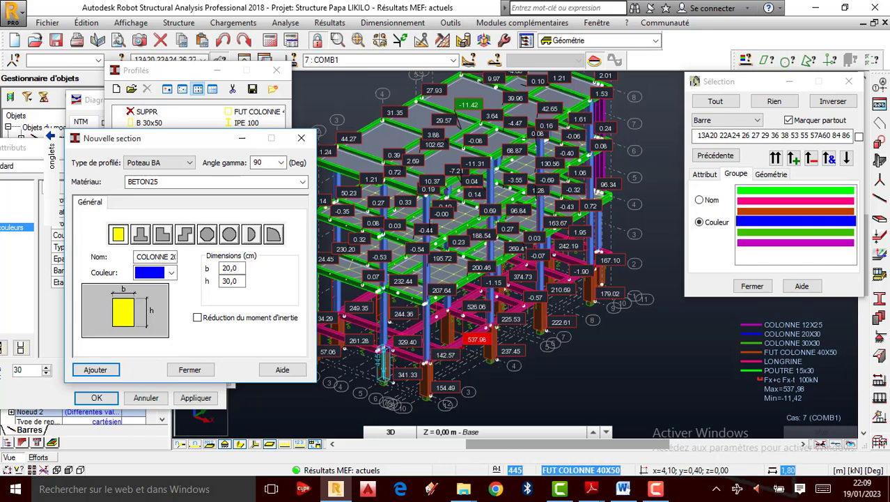
# Step: Set the gamma angle of COLONNE 20X30 to 0 degrees and overwrite the existing section, accepting that results become outdated
pyautogui.scroll(2, 387, 349)
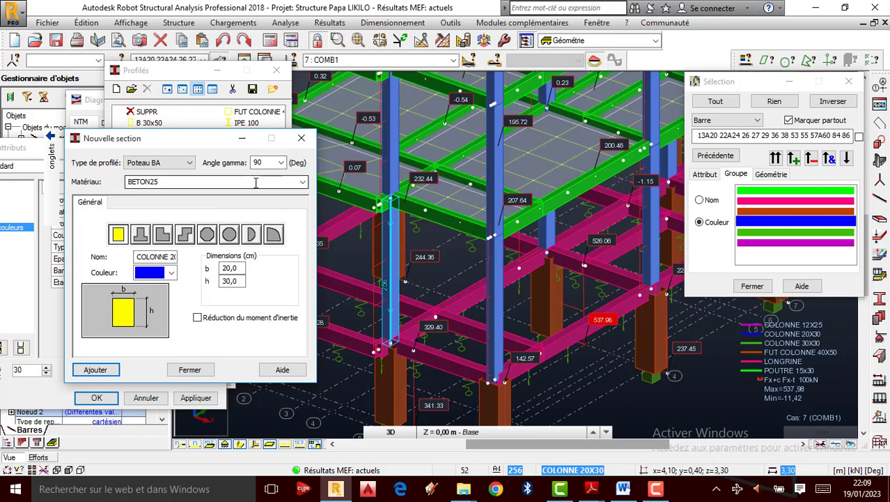
pyautogui.doubleClick(271, 162)
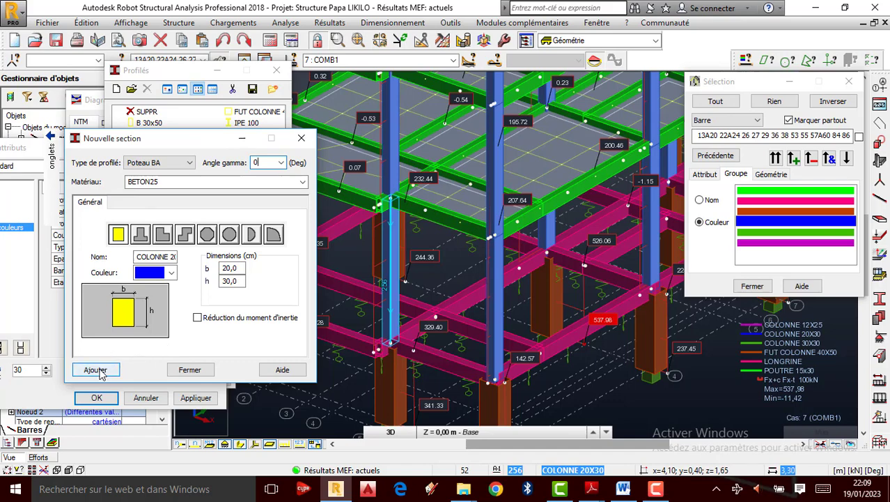
pyautogui.click(95, 370)
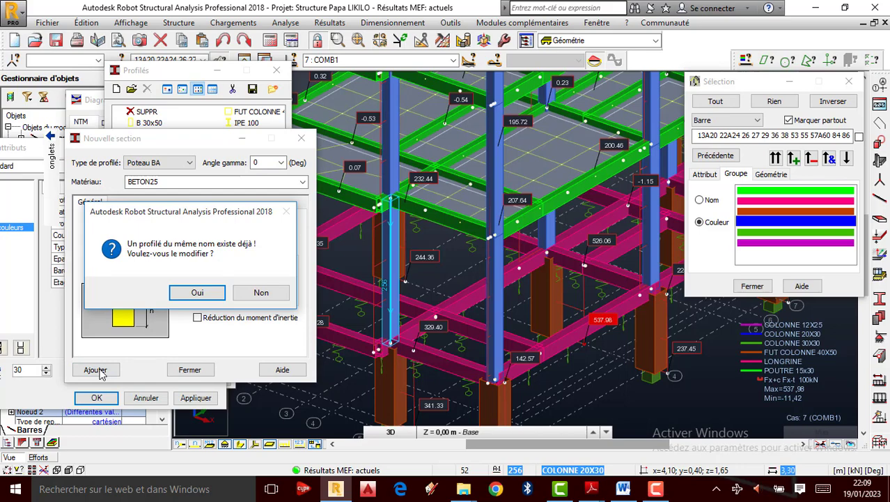
pyautogui.click(197, 292)
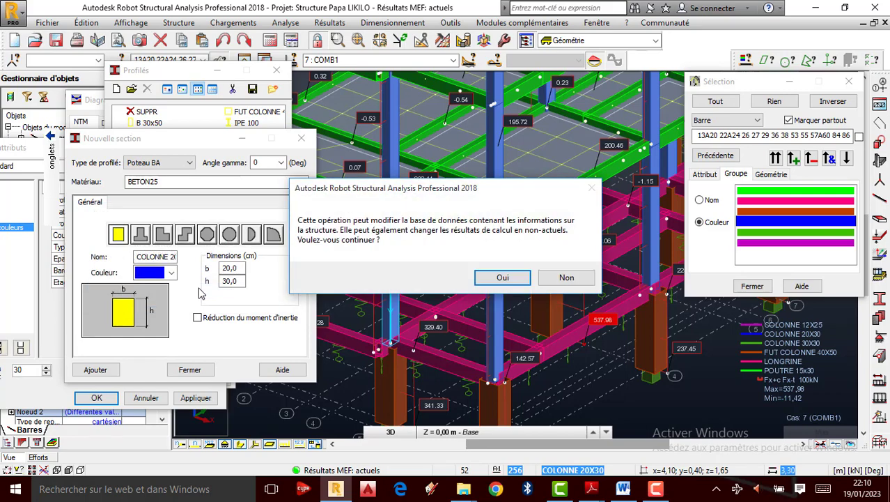
pyautogui.click(502, 277)
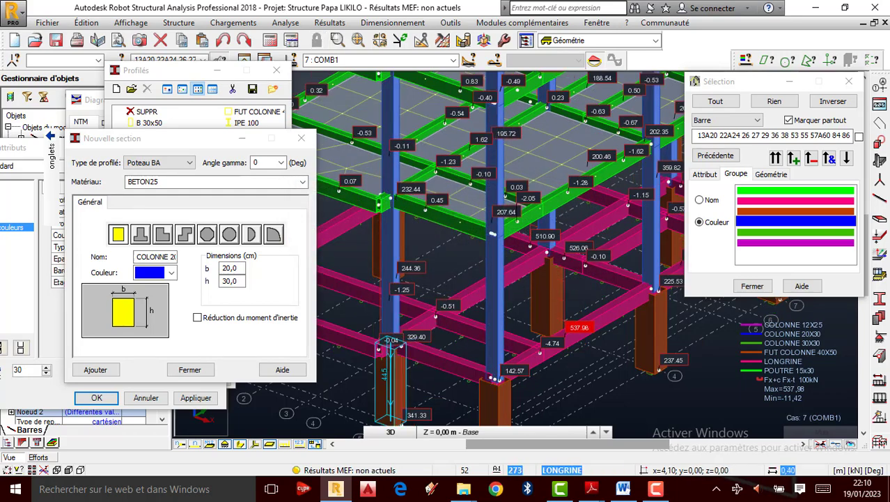
# Step: Examine the orientation of the 20x30 columns on the foundation stubs and along the lower storeys
pyautogui.scroll(1, 397, 361)
pyautogui.scroll(2, 391, 365)
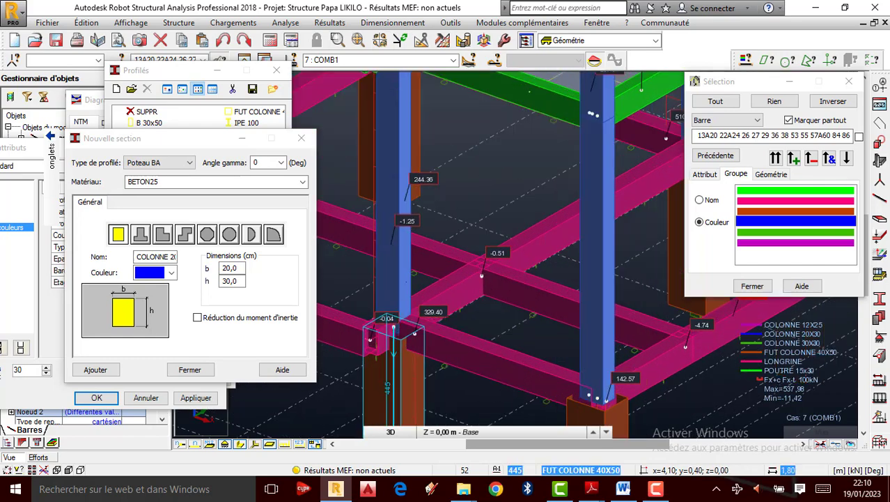
pyautogui.scroll(-5, 582, 215)
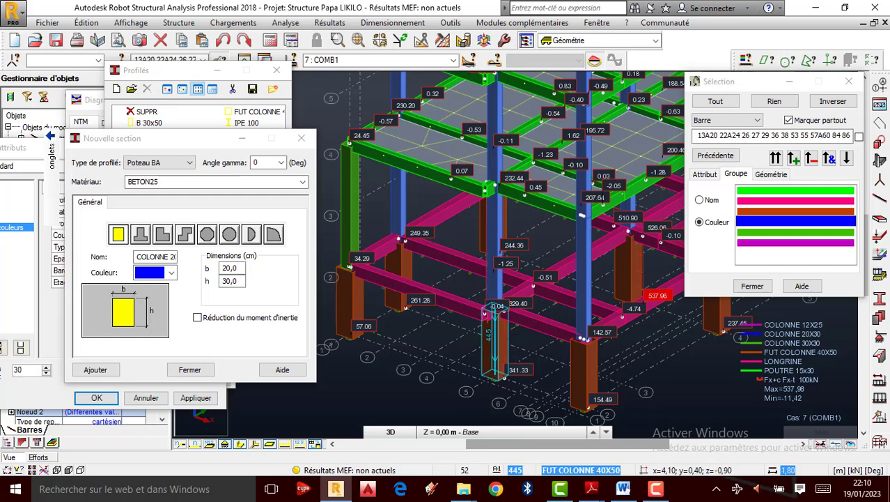
pyautogui.scroll(-1, 496, 310)
pyautogui.scroll(2, 497, 310)
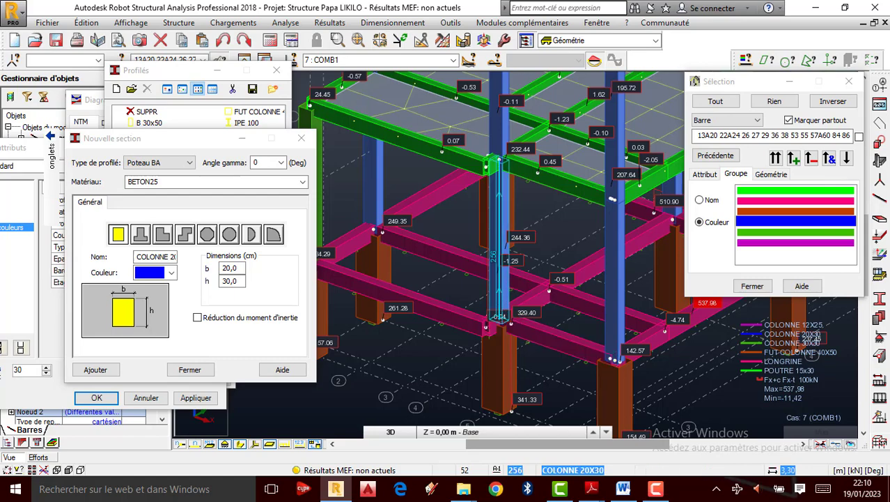
pyautogui.scroll(-4, 428, 331)
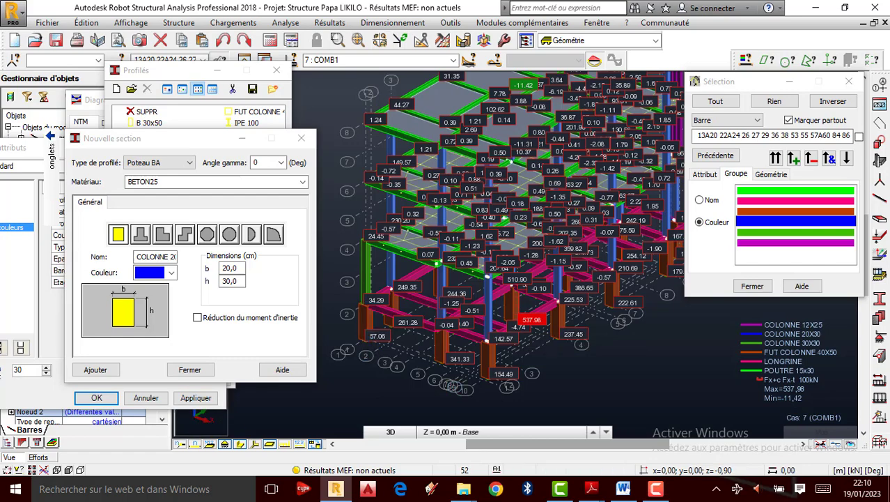
pyautogui.scroll(1, 384, 363)
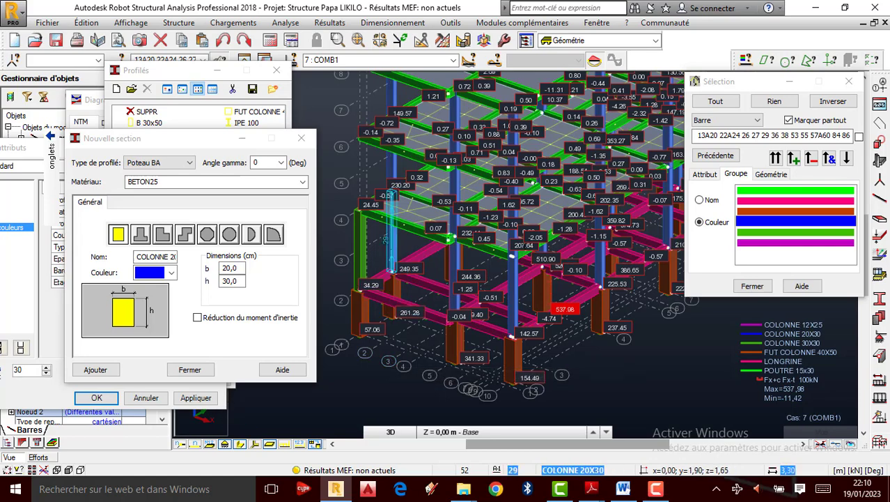
pyautogui.scroll(-2, 358, 271)
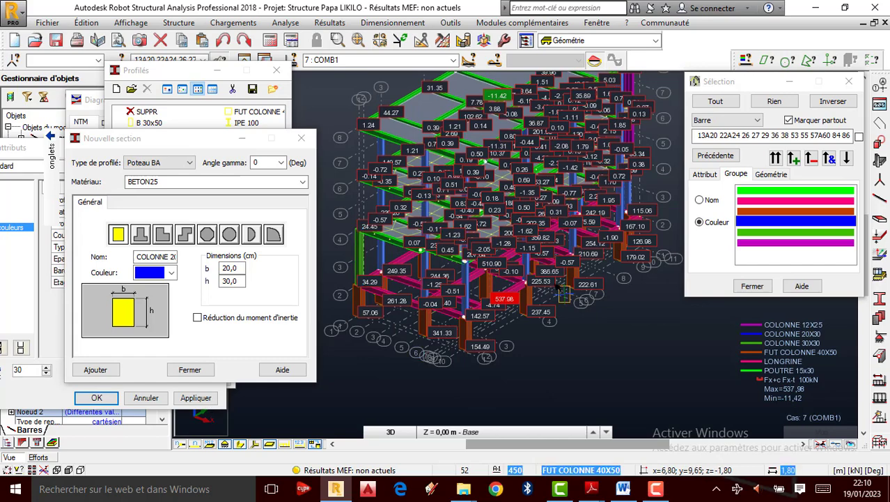
pyautogui.scroll(2, 660, 196)
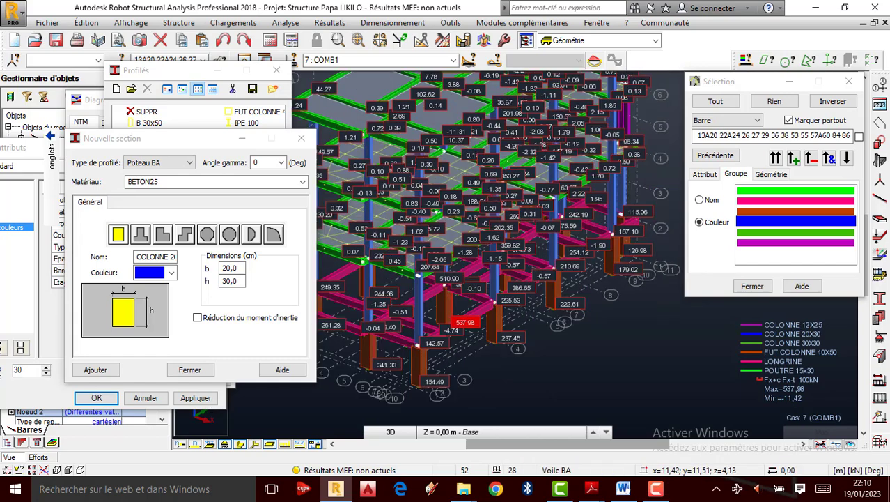
pyautogui.scroll(2, 427, 337)
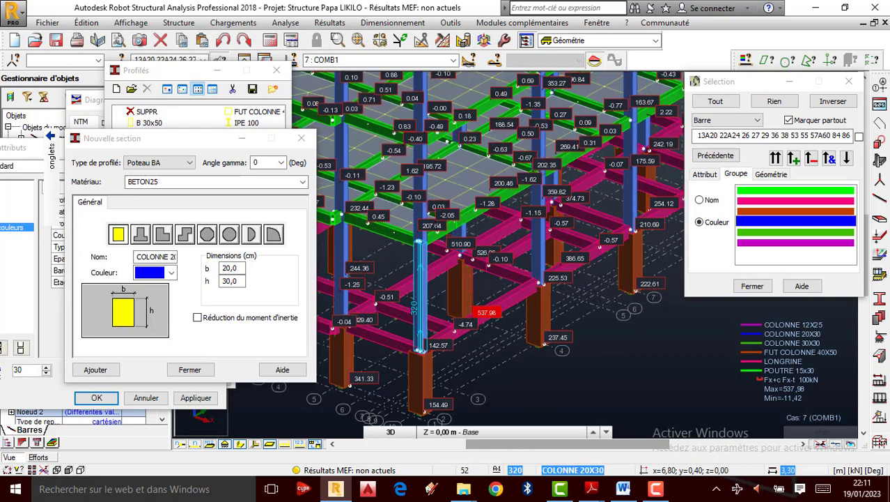
pyautogui.scroll(-2, 523, 268)
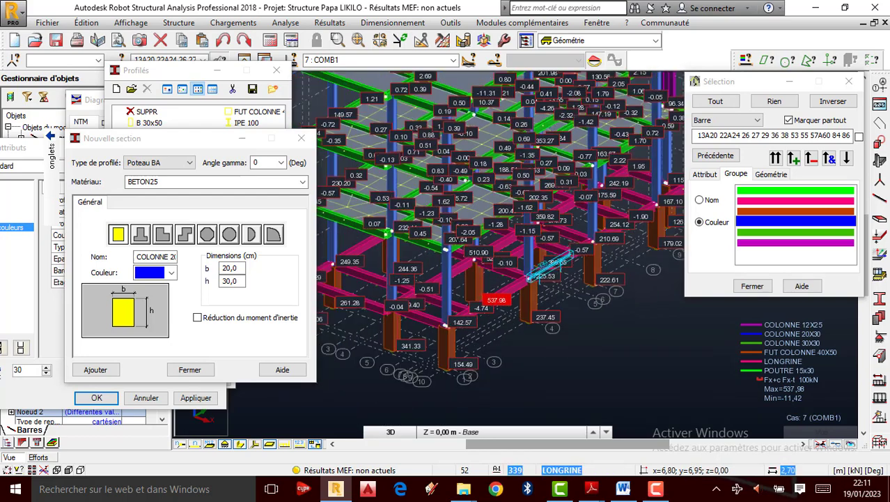
# Step: Recalculate the whole structure so the outdated finite element results account for the modified 20x30 column orientation
pyautogui.scroll(-5, 496, 251)
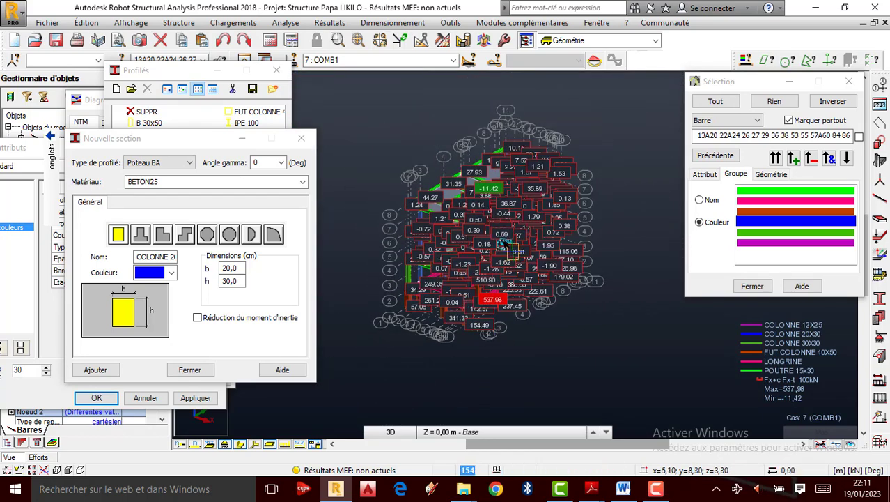
pyautogui.scroll(1, 499, 242)
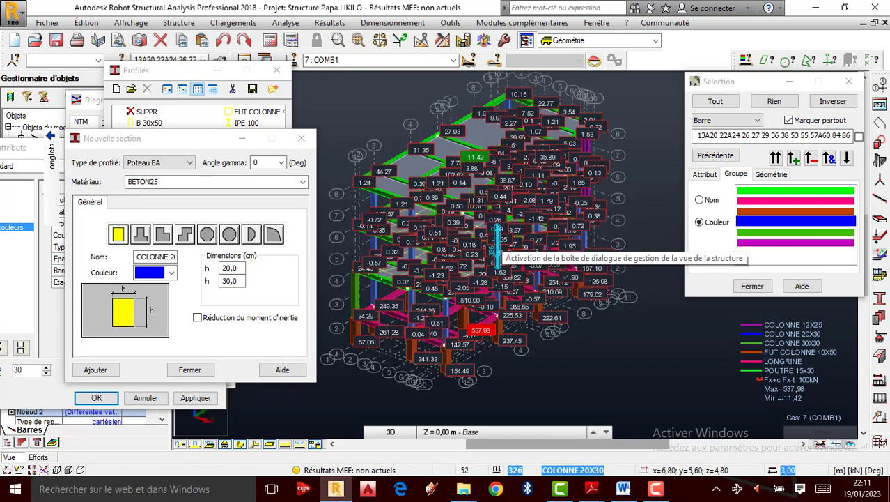
pyautogui.click(270, 40)
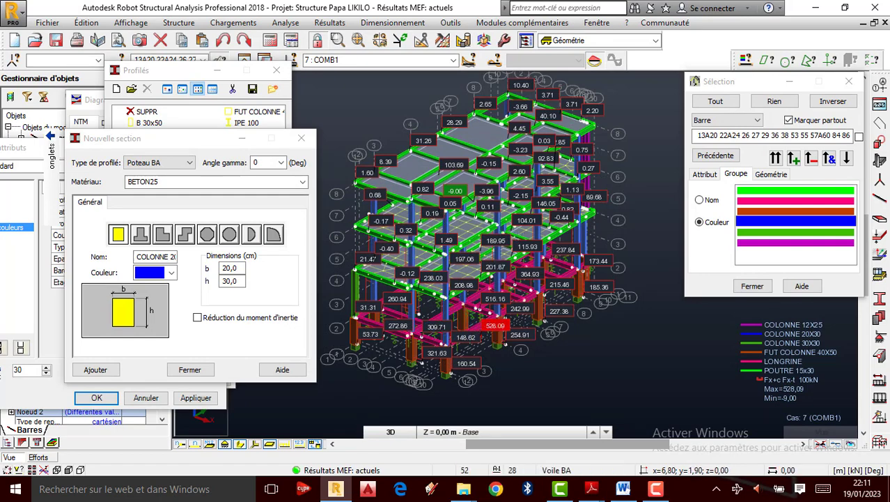
# Step: Examine the updated COMB1 axial forces on the foundation stubs and lower-storey columns, including the most heavily loaded one
pyautogui.scroll(3, 498, 322)
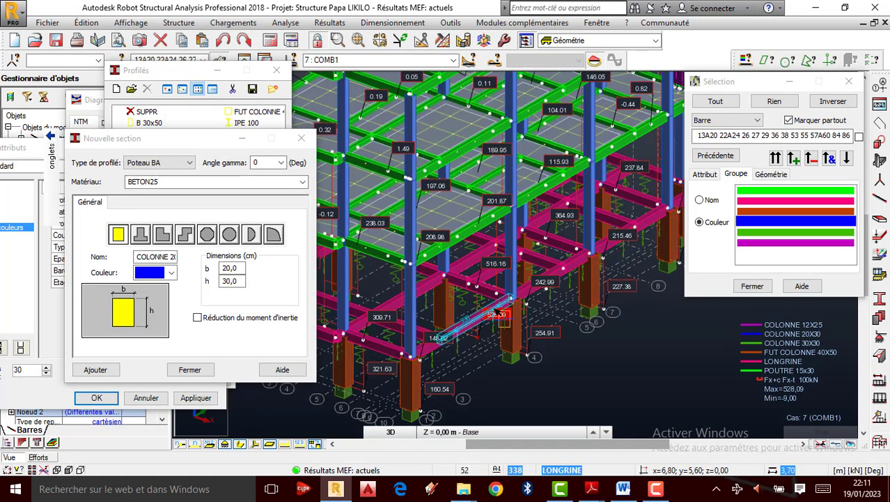
pyautogui.scroll(1, 444, 300)
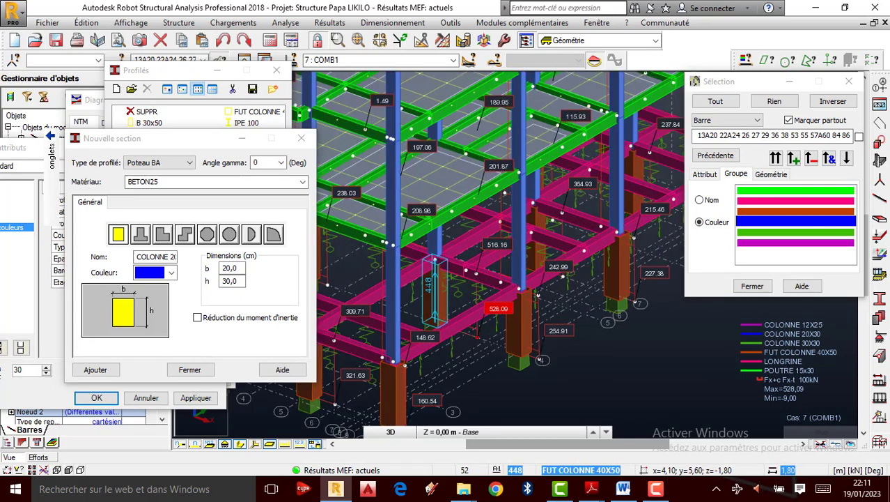
pyautogui.scroll(2, 467, 322)
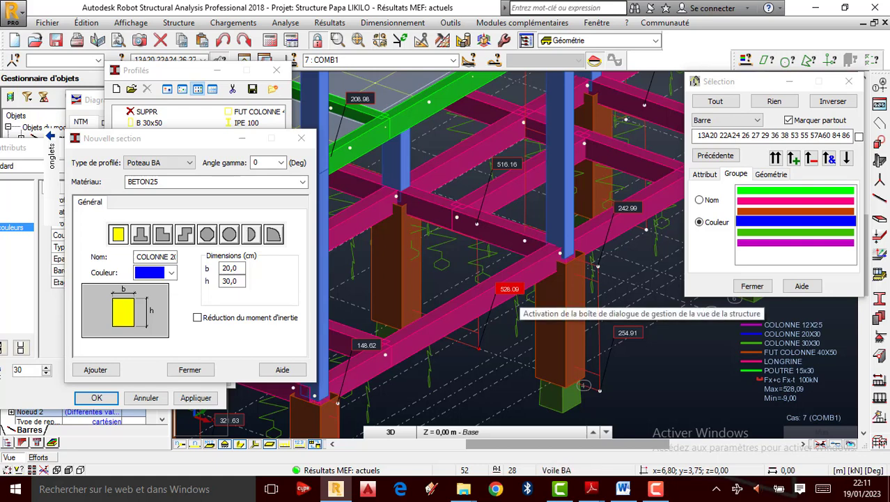
pyautogui.scroll(-2, 522, 315)
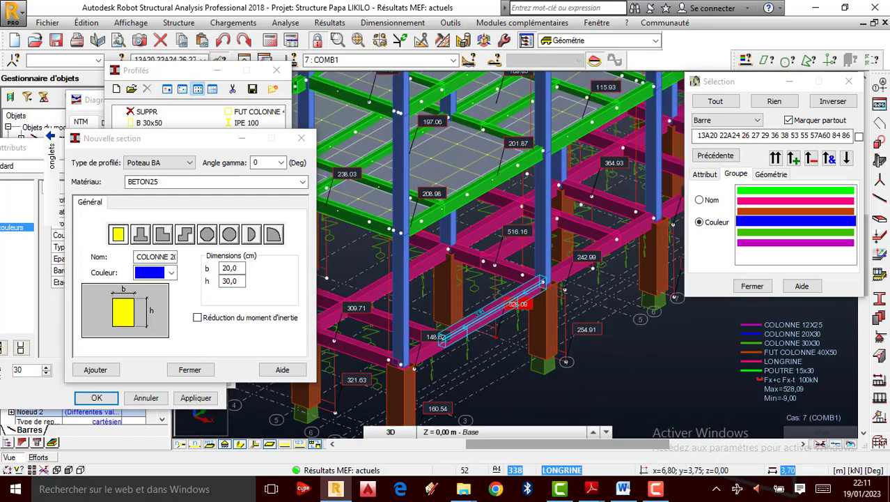
pyautogui.scroll(-1, 519, 307)
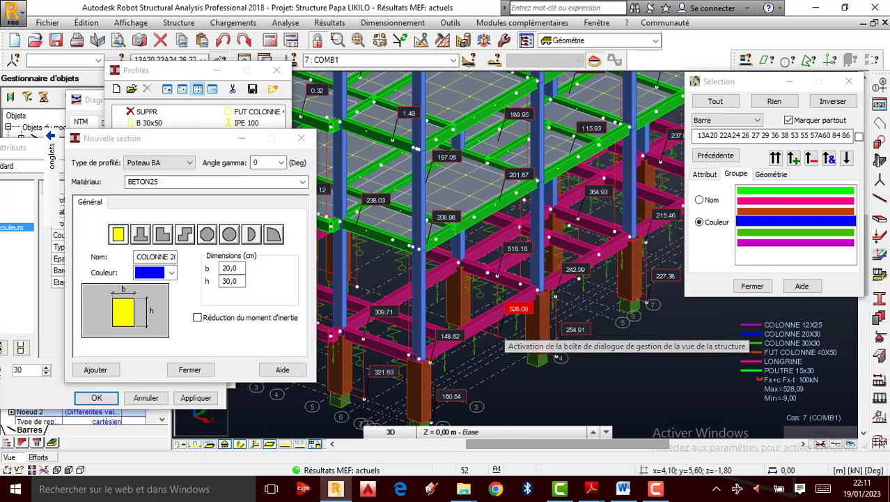
pyautogui.scroll(2, 501, 338)
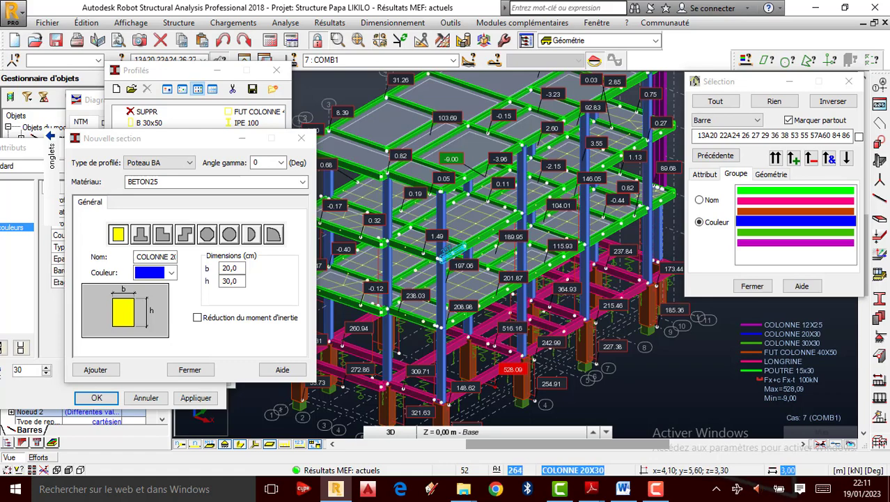
pyautogui.scroll(-2, 472, 256)
pyautogui.click(660, 489)
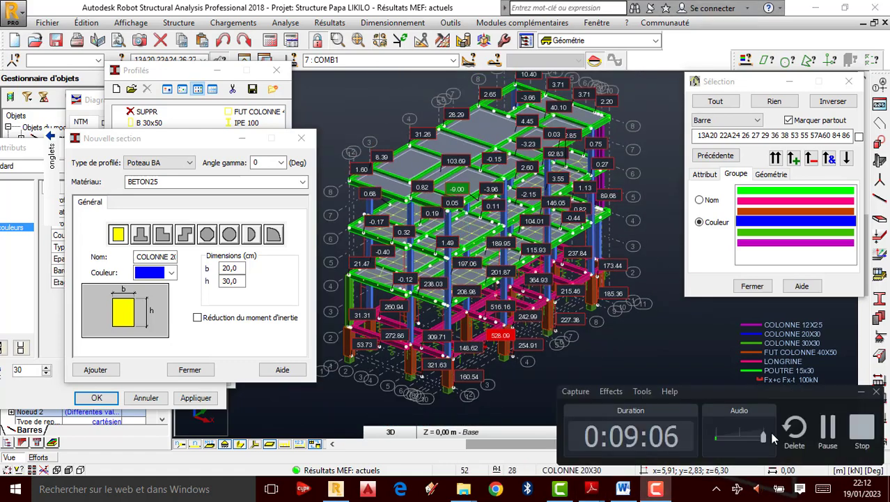
pyautogui.click(862, 425)
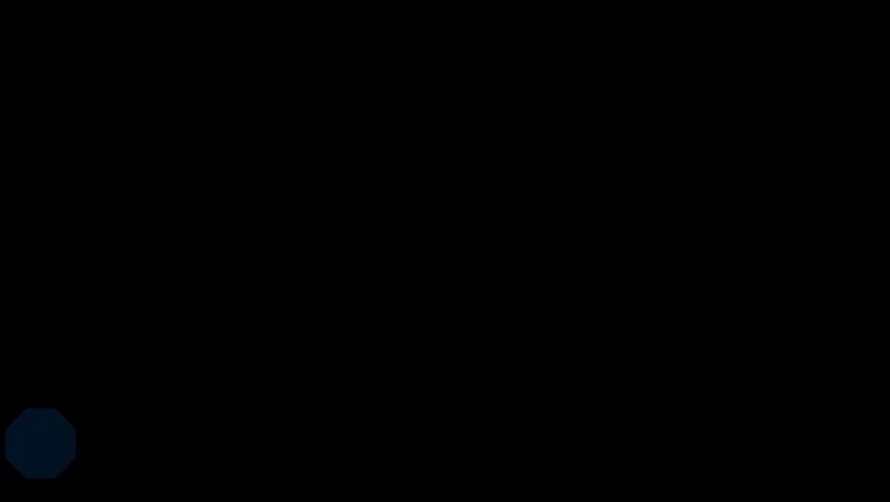